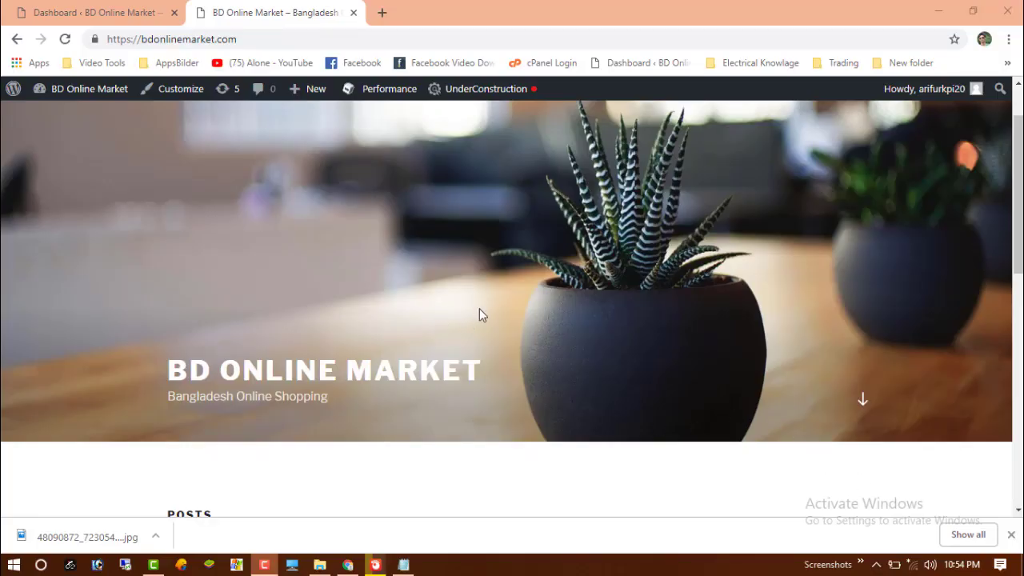
- Examine the live home page of bdonlinemarket.com from the header image to the posts area, dismissing the downloads bar
{"action": "scroll", "coordinate": [494, 314], "scroll_direction": "down", "scroll_amount": 5}
{"action": "scroll", "coordinate": [434, 344], "scroll_direction": "up", "scroll_amount": 6}
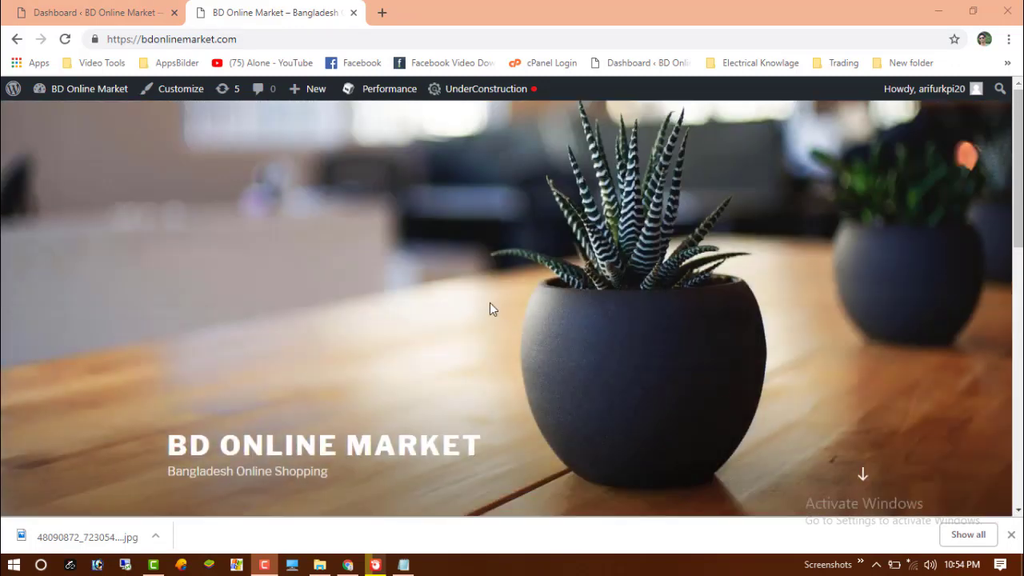
{"action": "left_click", "coordinate": [1011, 535]}
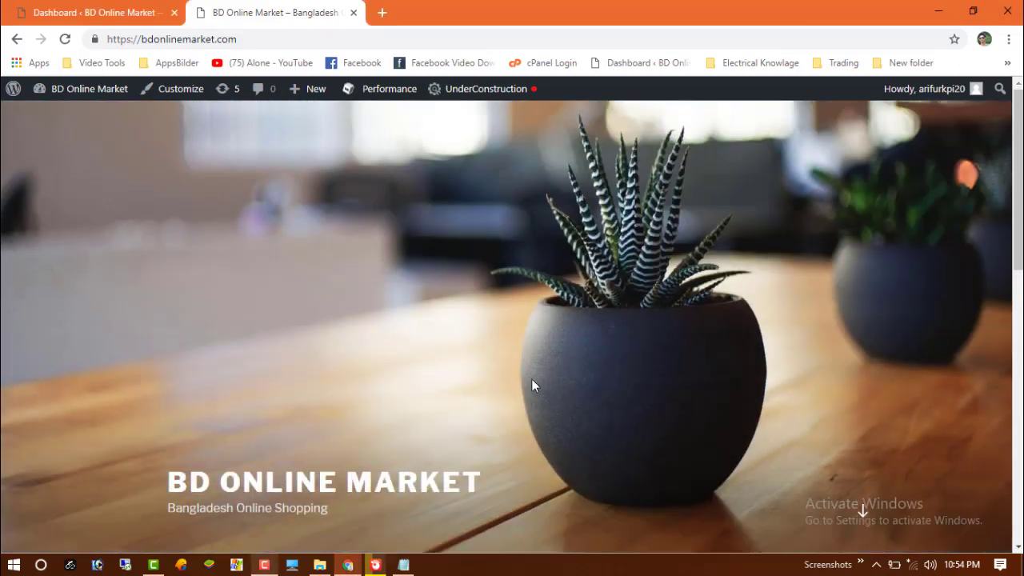
{"action": "scroll", "coordinate": [404, 320], "scroll_direction": "down", "scroll_amount": 5}
{"action": "scroll", "coordinate": [384, 368], "scroll_direction": "up", "scroll_amount": 5}
{"action": "scroll", "coordinate": [551, 315], "scroll_direction": "down", "scroll_amount": 3}
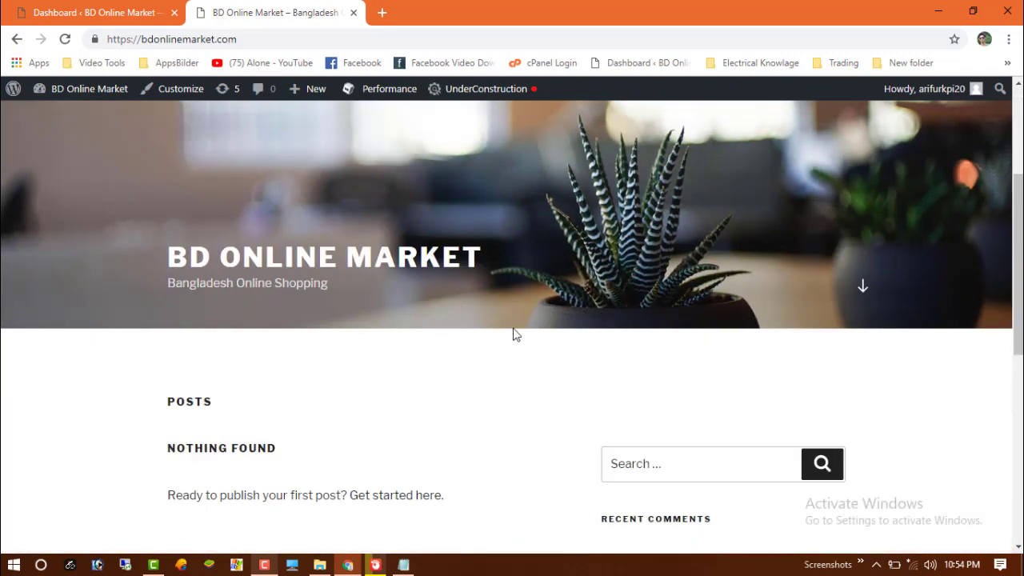
{"action": "scroll", "coordinate": [440, 320], "scroll_direction": "up", "scroll_amount": 3}
{"action": "scroll", "coordinate": [685, 407], "scroll_direction": "down", "scroll_amount": 3}
{"action": "scroll", "coordinate": [526, 400], "scroll_direction": "up", "scroll_amount": 3}
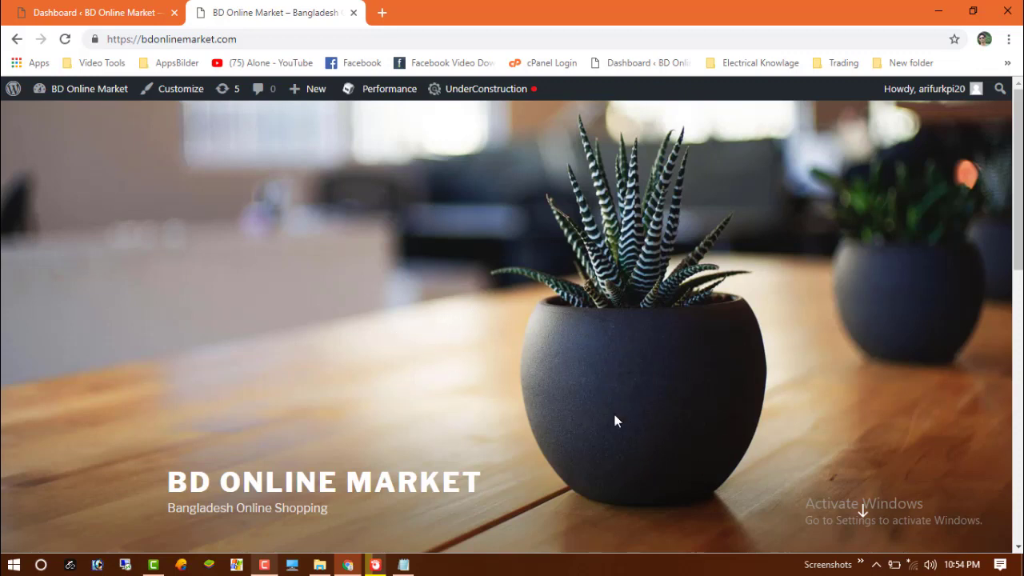
- Find the Under Construction plugin in the WordPress dashboard's installed plugins list and check the live home page again
{"action": "left_click", "coordinate": [116, 10]}
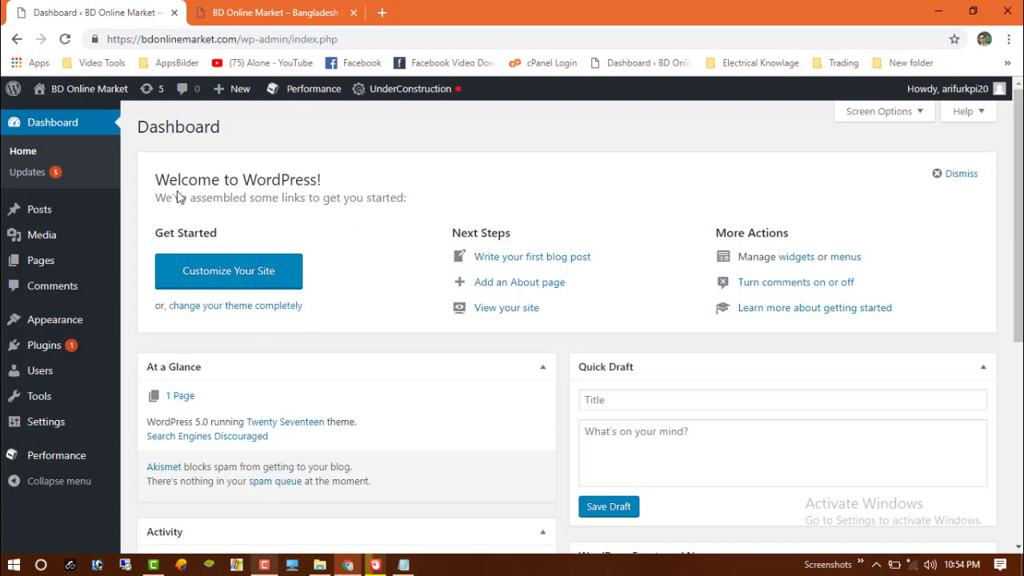
{"action": "mouse_move", "coordinate": [56, 347]}
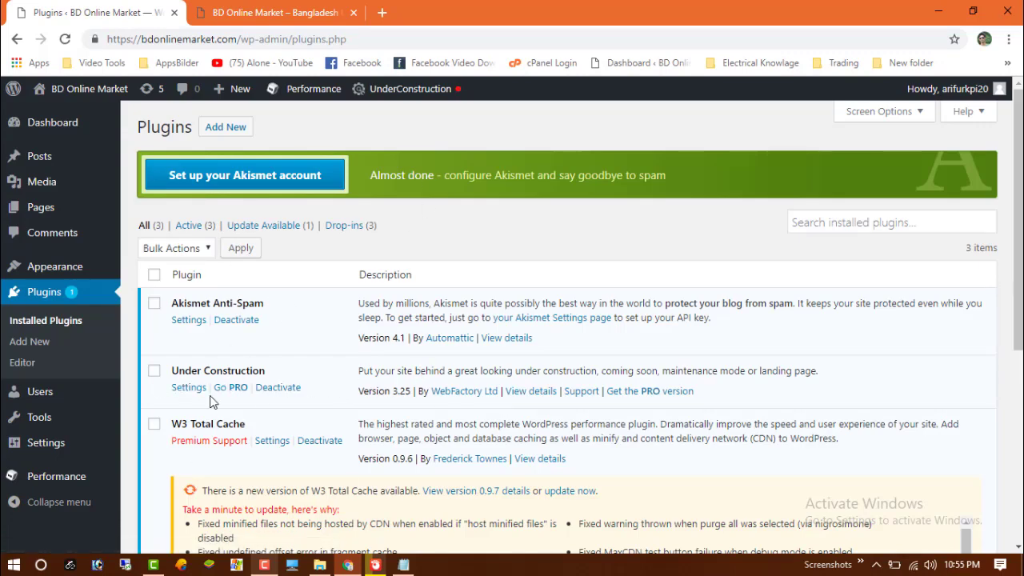
{"action": "left_click_drag", "start_coordinate": [172, 370], "coordinate": [266, 370]}
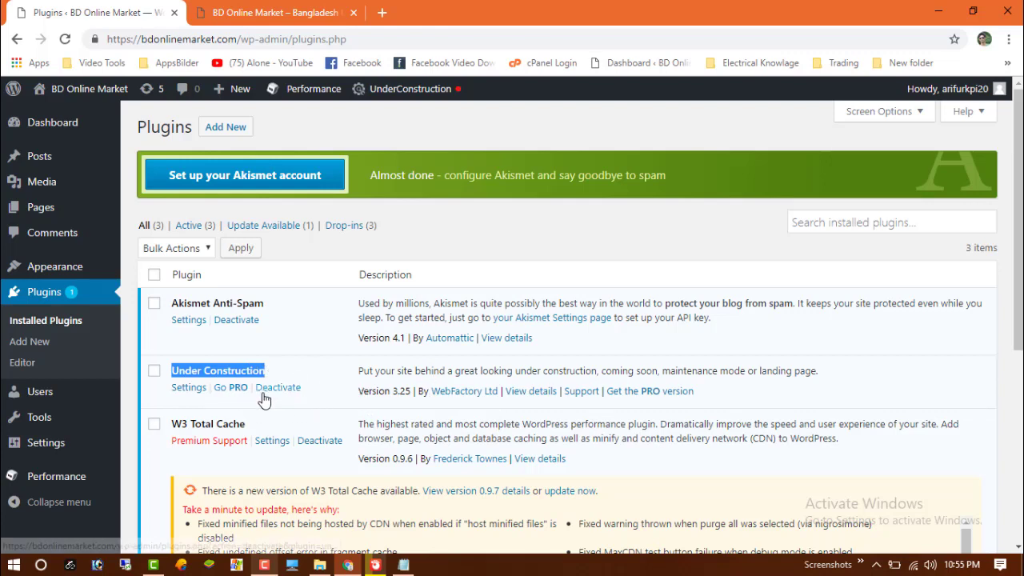
{"action": "left_click", "coordinate": [262, 6]}
{"action": "scroll", "coordinate": [569, 312], "scroll_direction": "down", "scroll_amount": 3}
{"action": "scroll", "coordinate": [481, 308], "scroll_direction": "up", "scroll_amount": 3}
{"action": "left_click", "coordinate": [121, 10]}
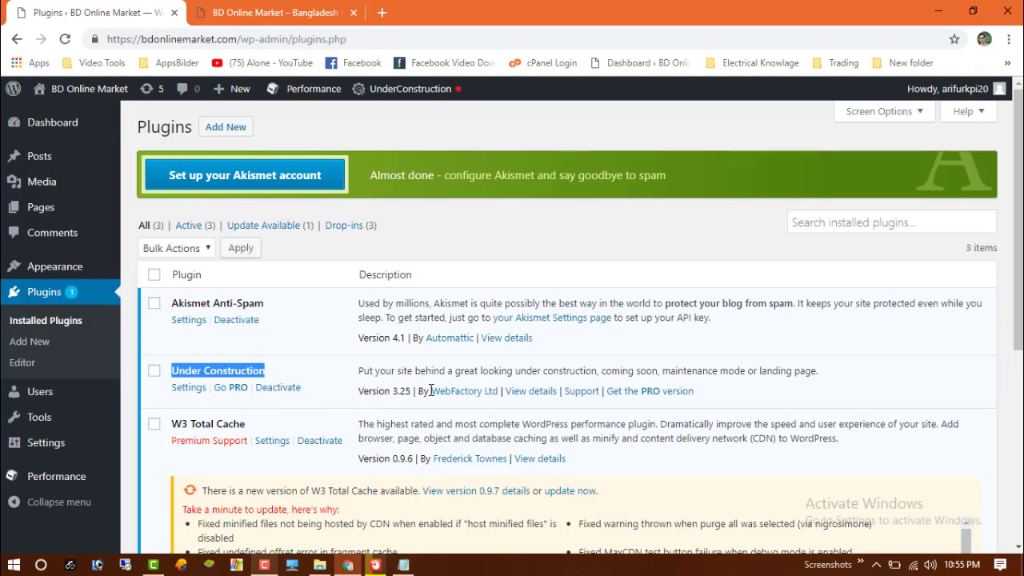
- Open the UnderConstruction plugin's settings and set Under Construction Mode to ON
{"action": "mouse_move", "coordinate": [60, 448]}
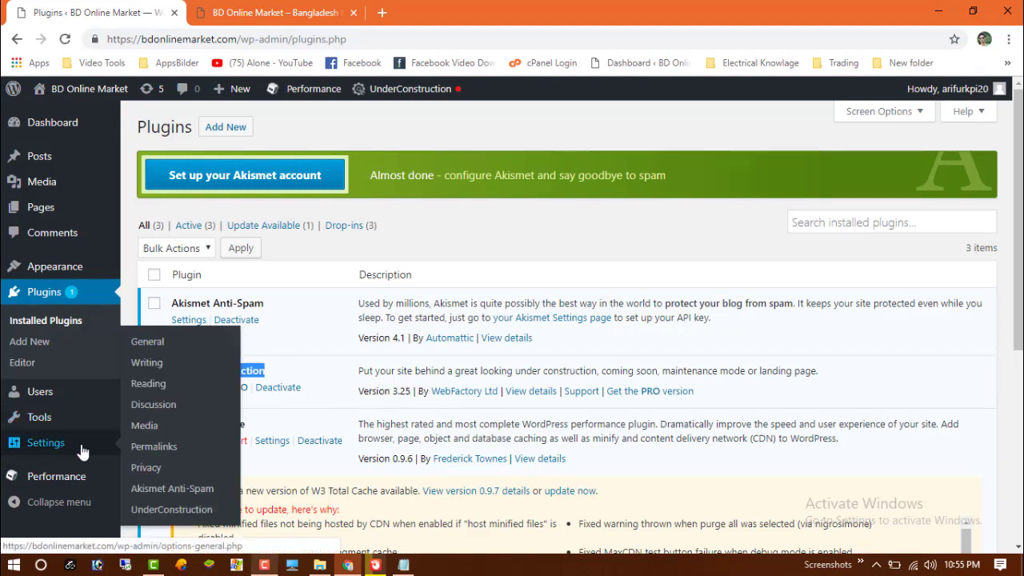
{"action": "left_click", "coordinate": [168, 512]}
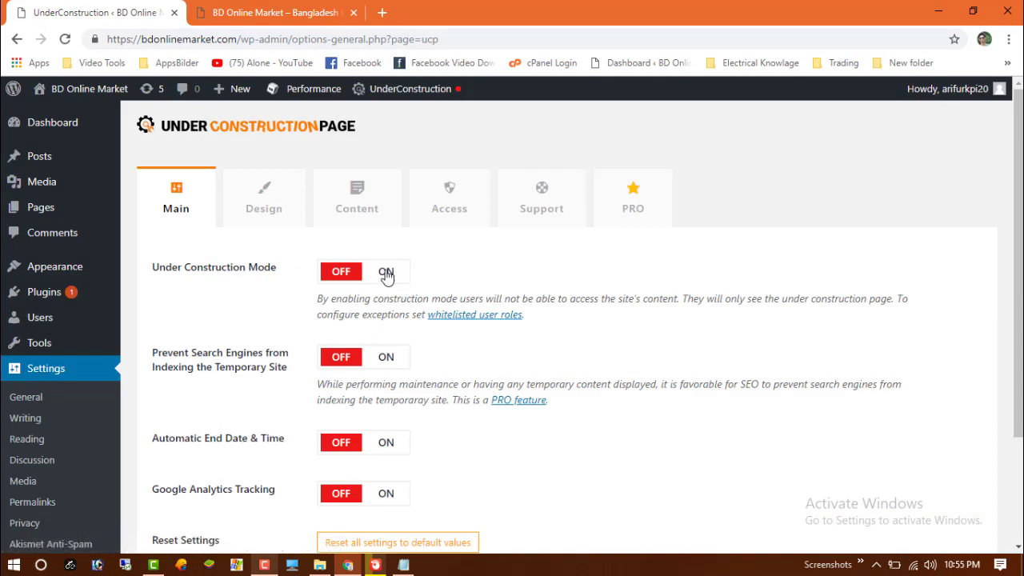
{"action": "left_click", "coordinate": [388, 273]}
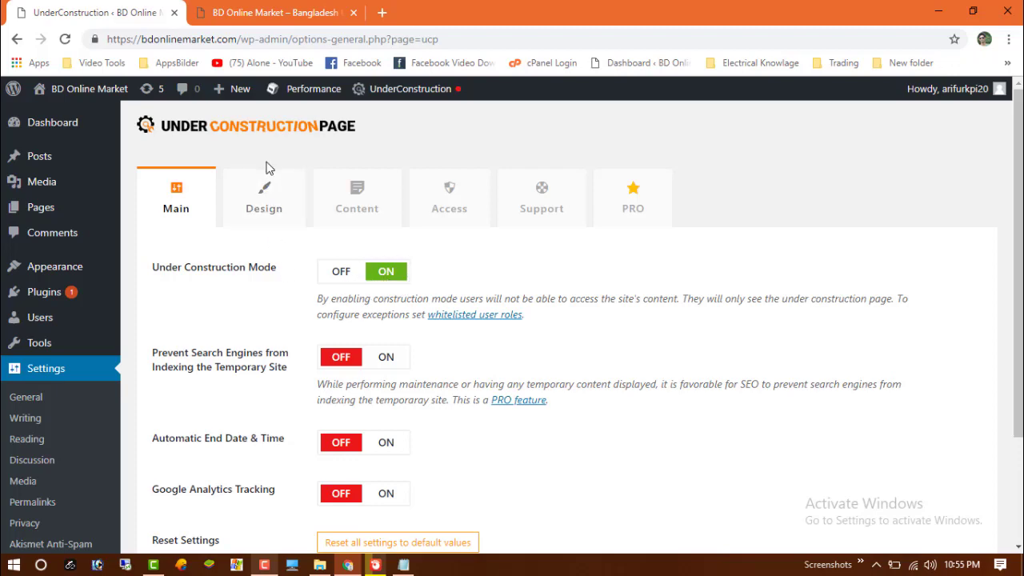
- Try to activate the Fireworks Video Background design, and activate the Mad Designer theme for the under construction page instead
{"action": "left_click", "coordinate": [282, 208]}
{"action": "scroll", "coordinate": [812, 370], "scroll_direction": "down", "scroll_amount": 2}
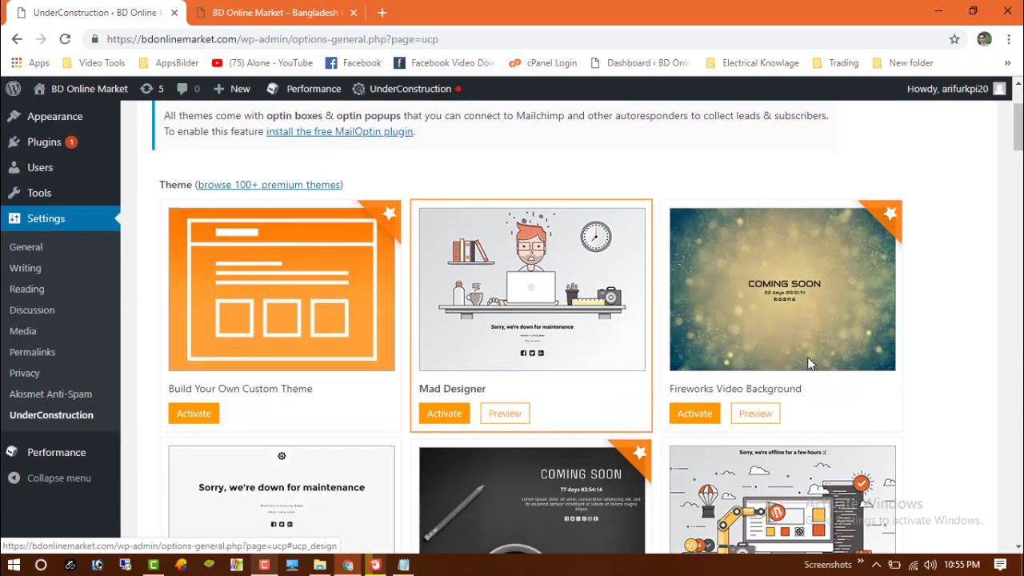
{"action": "left_click", "coordinate": [694, 414]}
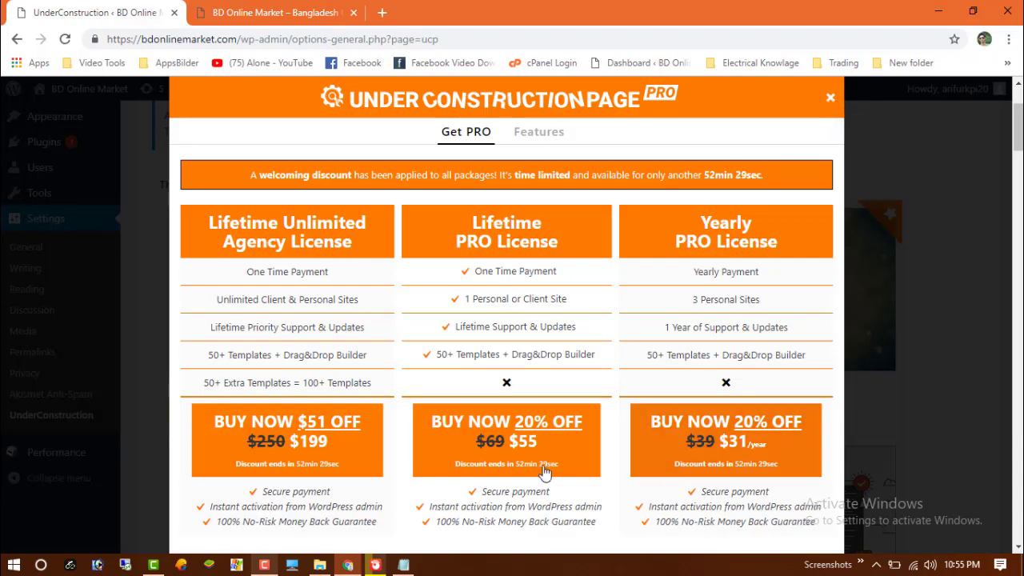
{"action": "left_click", "coordinate": [831, 98]}
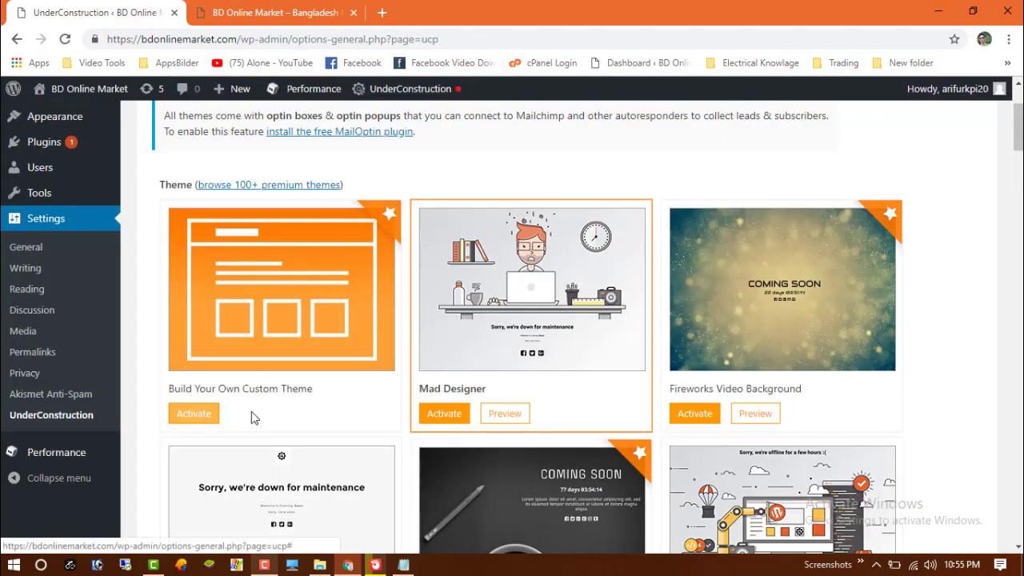
{"action": "left_click", "coordinate": [447, 416]}
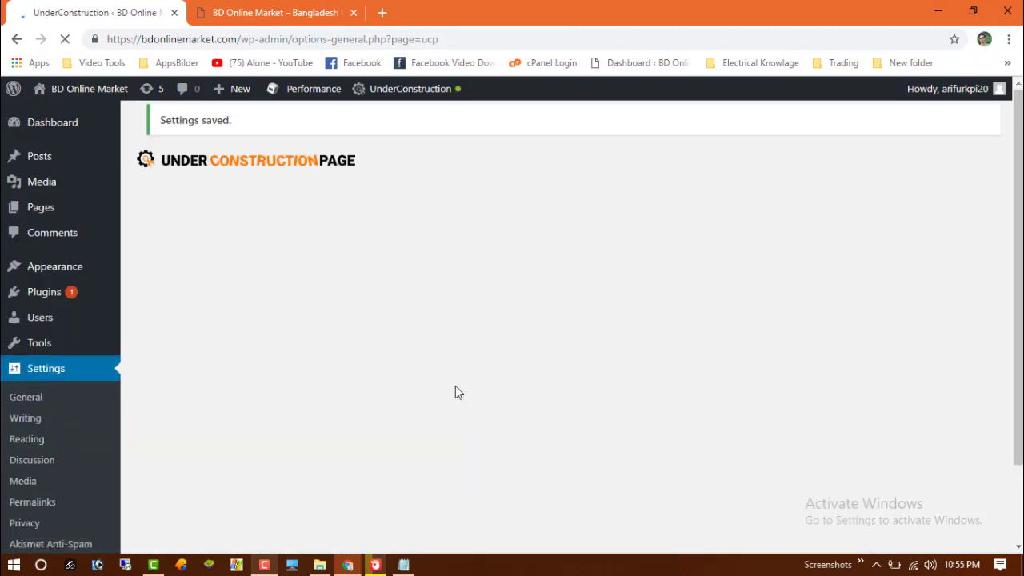
{"action": "scroll", "coordinate": [524, 409], "scroll_direction": "down", "scroll_amount": 2}
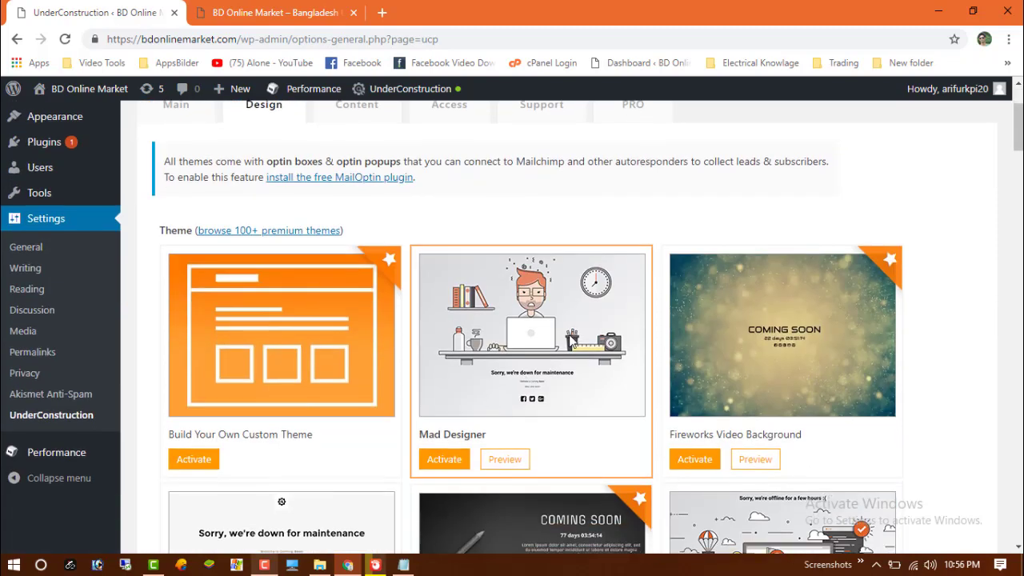
{"action": "scroll", "coordinate": [370, 157], "scroll_direction": "up", "scroll_amount": 2}
- Set the under construction page's title to "[BD Online Market] is under construction" in the content settings
{"action": "left_click", "coordinate": [356, 244]}
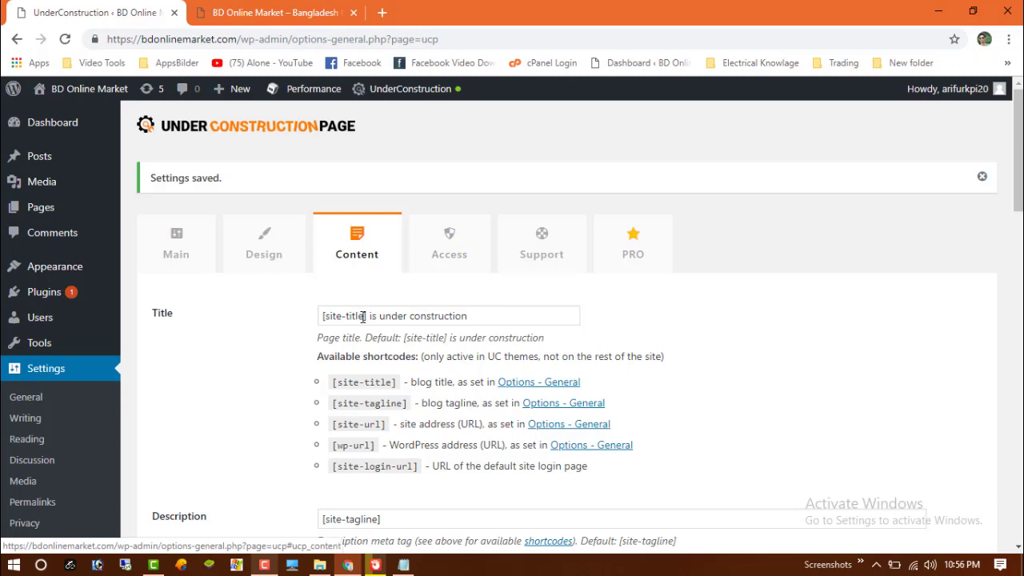
{"action": "left_click_drag", "start_coordinate": [364, 317], "coordinate": [334, 318]}
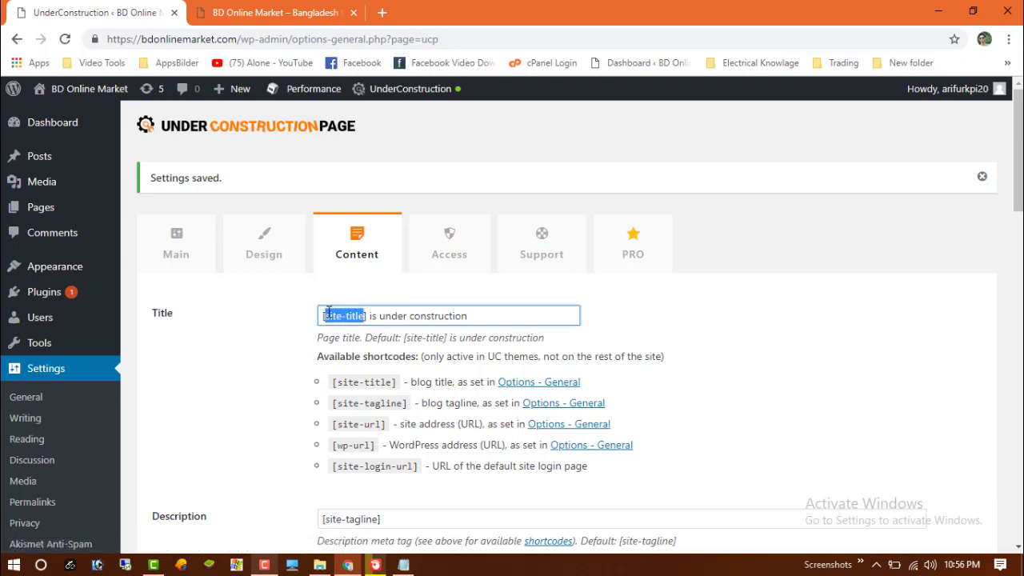
{"action": "type", "text": "BD "}
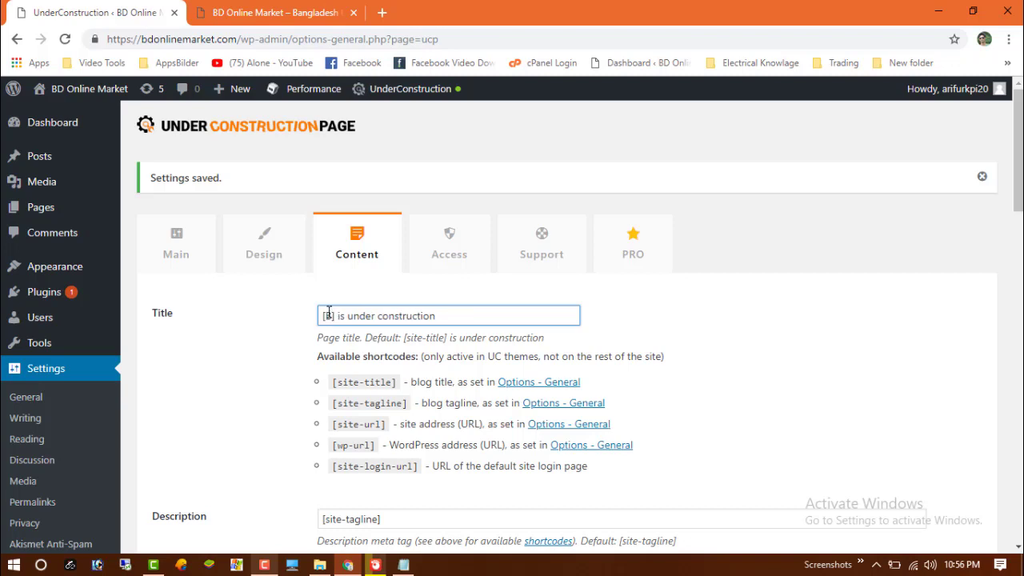
{"action": "type", "text": "Online Ma"}
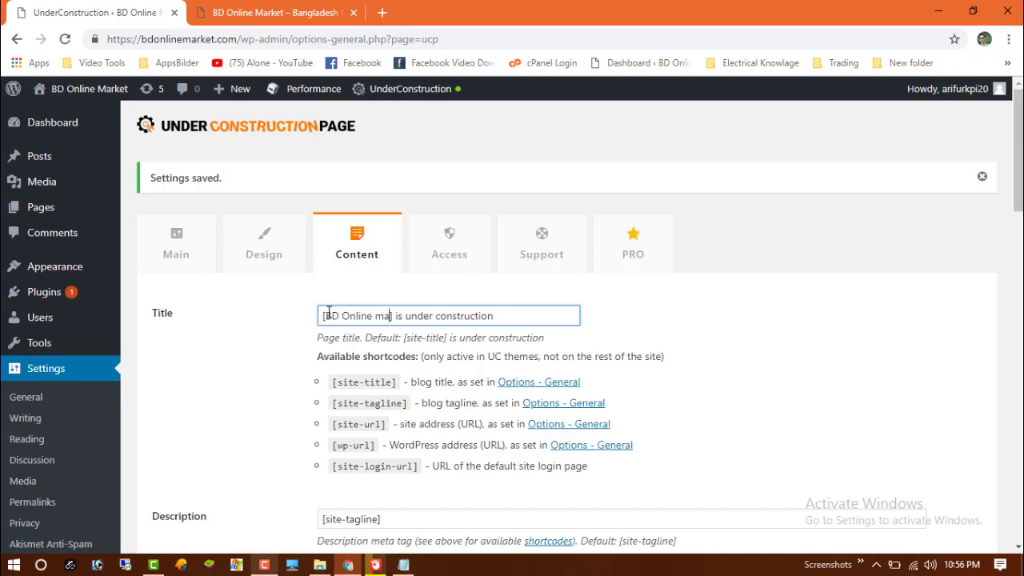
{"action": "key", "text": "BackSpace"}
{"action": "key", "text": "BackSpace"}
{"action": "type", "text": "Market"}
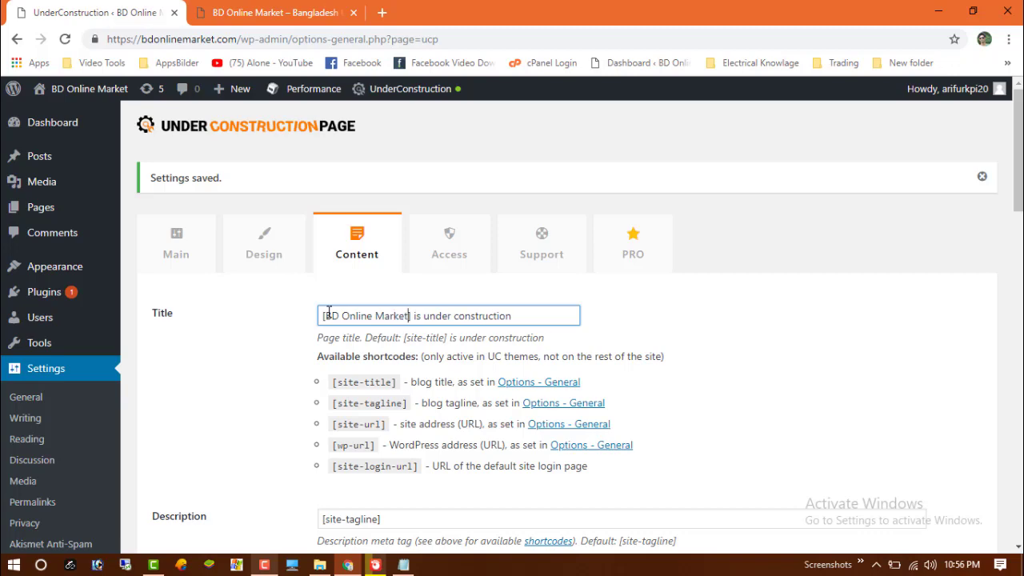
- Replace the page's description meta tag with "We will be back Soon"
{"action": "scroll", "coordinate": [480, 384], "scroll_direction": "down", "scroll_amount": 2}
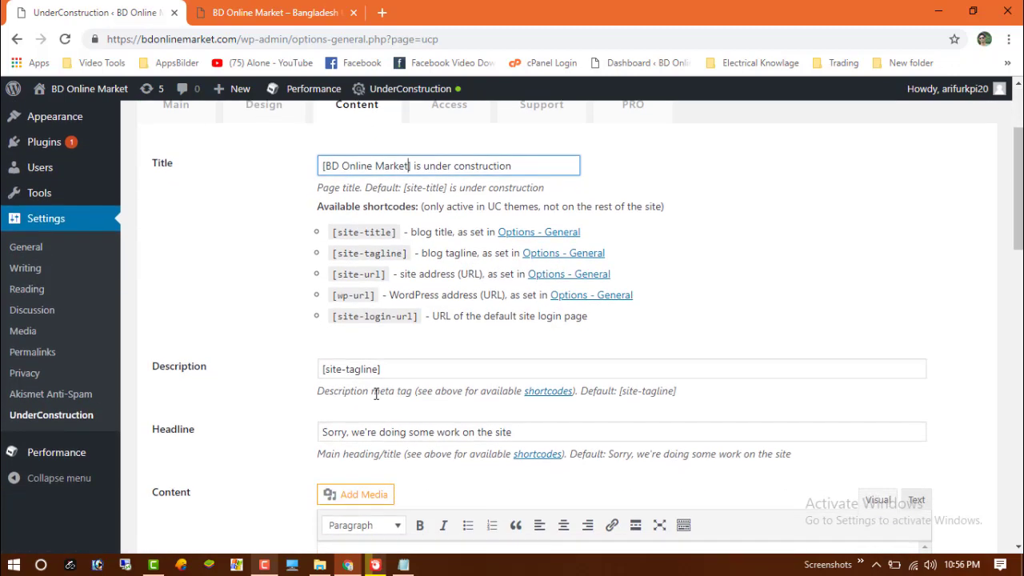
{"action": "left_click", "coordinate": [400, 373]}
{"action": "key", "text": "ctrl+a"}
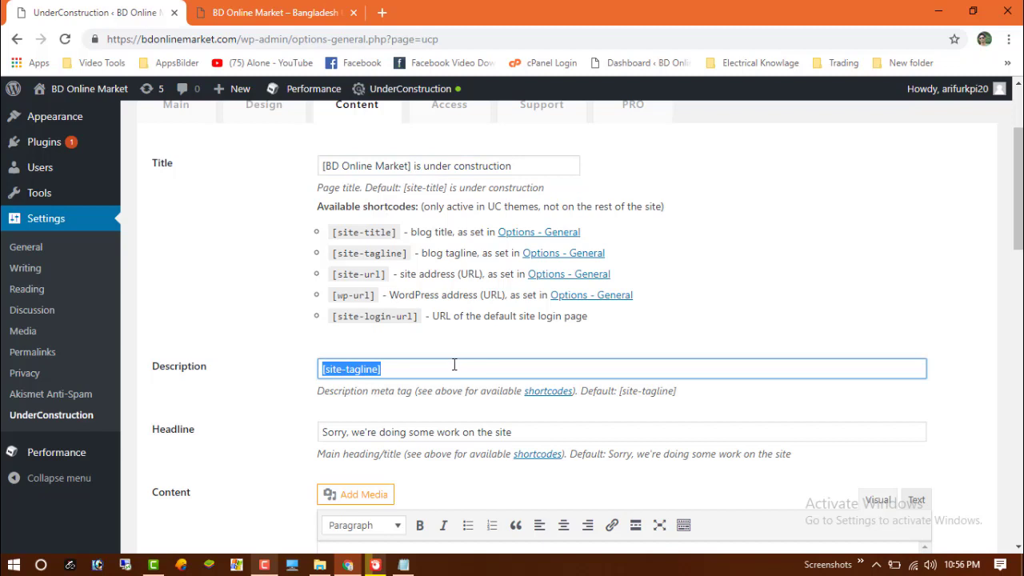
{"action": "type", "text": "We will be back Soon"}
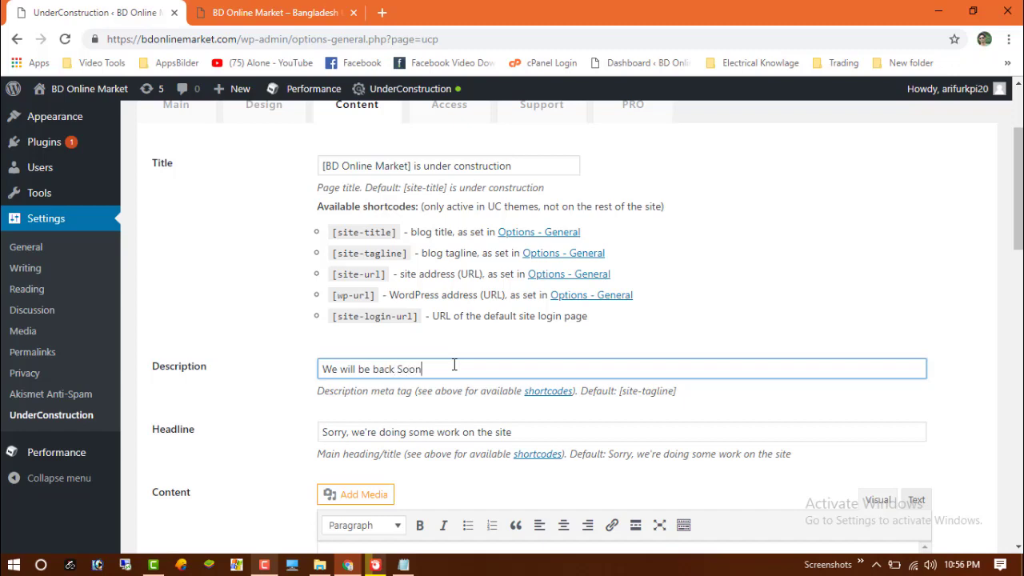
- Enlarge the Content message editor vertically and place the text cursor in its message
{"action": "scroll", "coordinate": [387, 396], "scroll_direction": "down", "scroll_amount": 2}
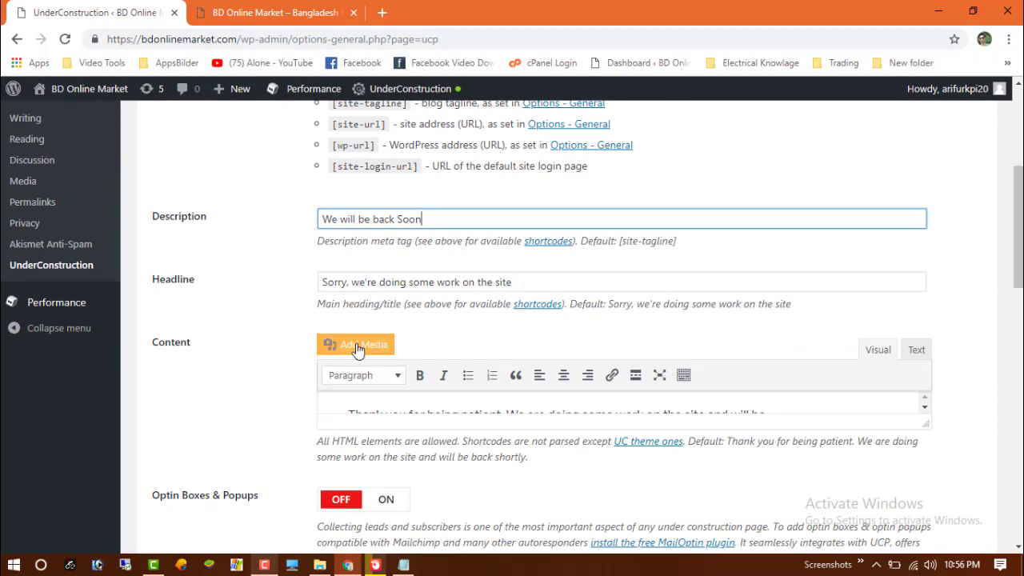
{"action": "scroll", "coordinate": [448, 332], "scroll_direction": "down", "scroll_amount": 1}
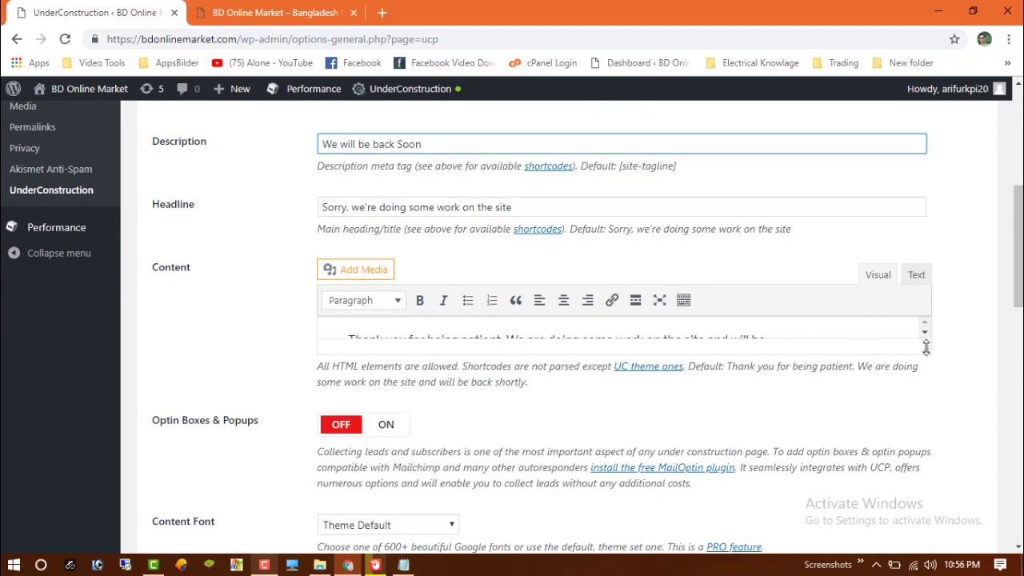
{"action": "left_click_drag", "start_coordinate": [926, 350], "coordinate": [937, 513]}
{"action": "left_click", "coordinate": [488, 353]}
- Examine the page's content settings, from the title and message to the content font, login button, Show Some Love and custom footer code
{"action": "scroll", "coordinate": [420, 328], "scroll_direction": "down", "scroll_amount": 7}
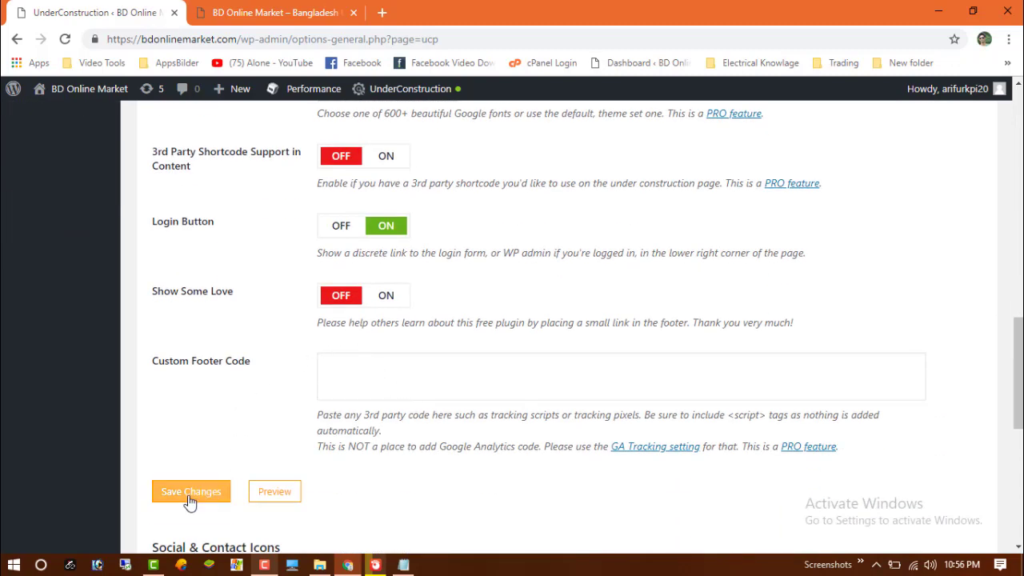
{"action": "scroll", "coordinate": [308, 312], "scroll_direction": "up", "scroll_amount": 2}
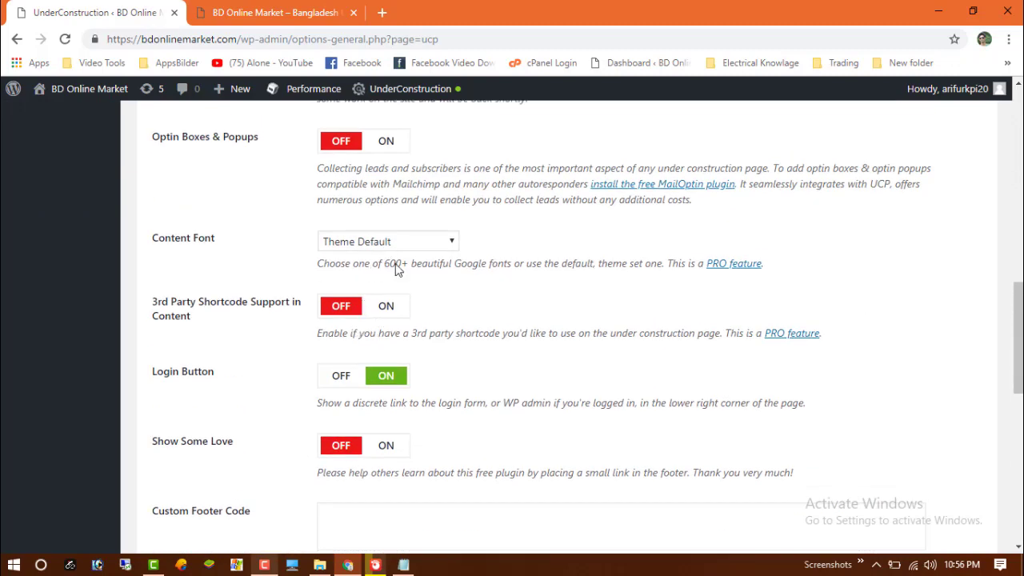
{"action": "scroll", "coordinate": [302, 294], "scroll_direction": "up", "scroll_amount": 1}
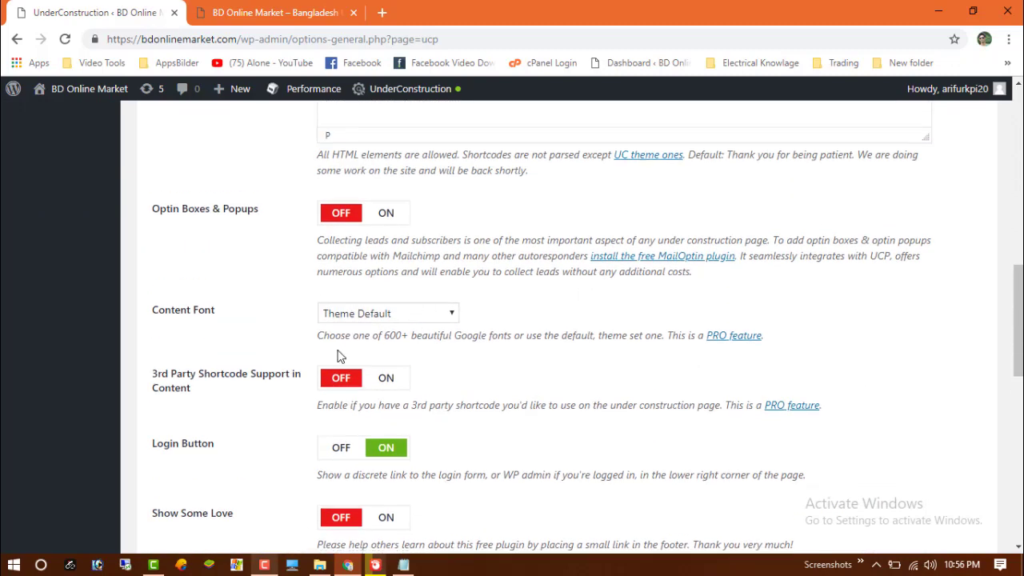
{"action": "scroll", "coordinate": [360, 356], "scroll_direction": "down", "scroll_amount": 1}
{"action": "scroll", "coordinate": [440, 360], "scroll_direction": "down", "scroll_amount": 2}
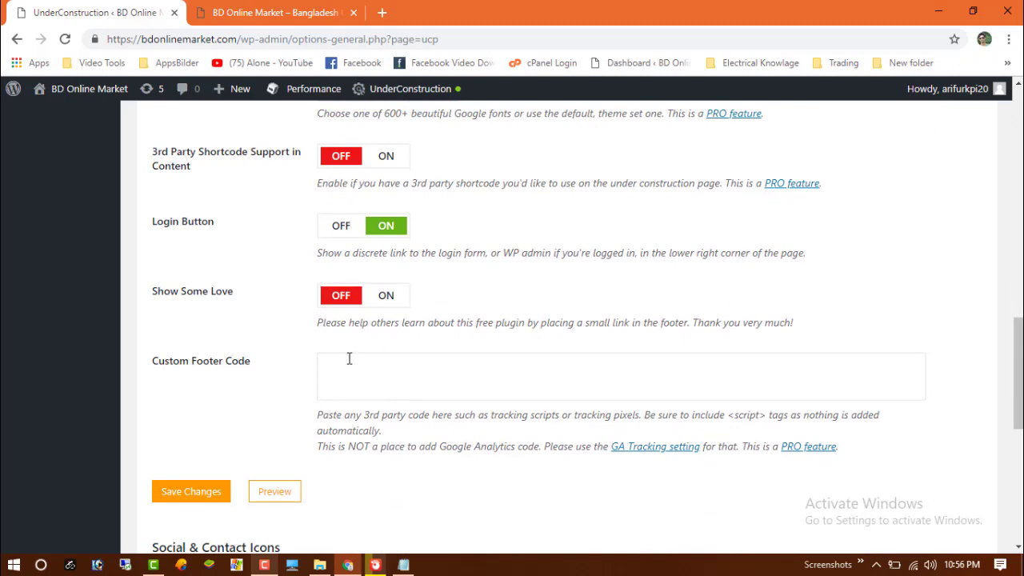
{"action": "scroll", "coordinate": [349, 359], "scroll_direction": "up", "scroll_amount": 15}
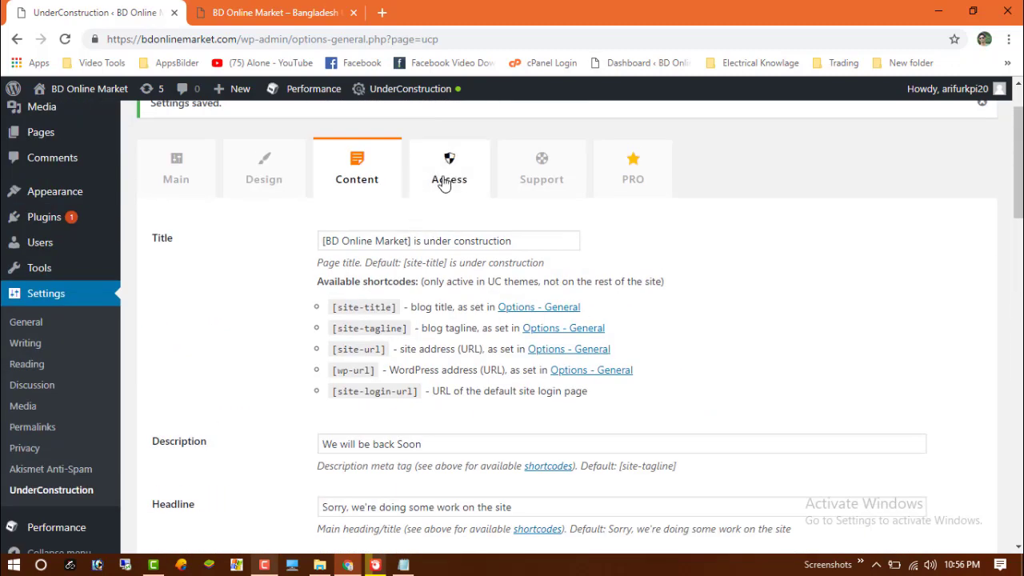
{"action": "scroll", "coordinate": [344, 348], "scroll_direction": "down", "scroll_amount": 6}
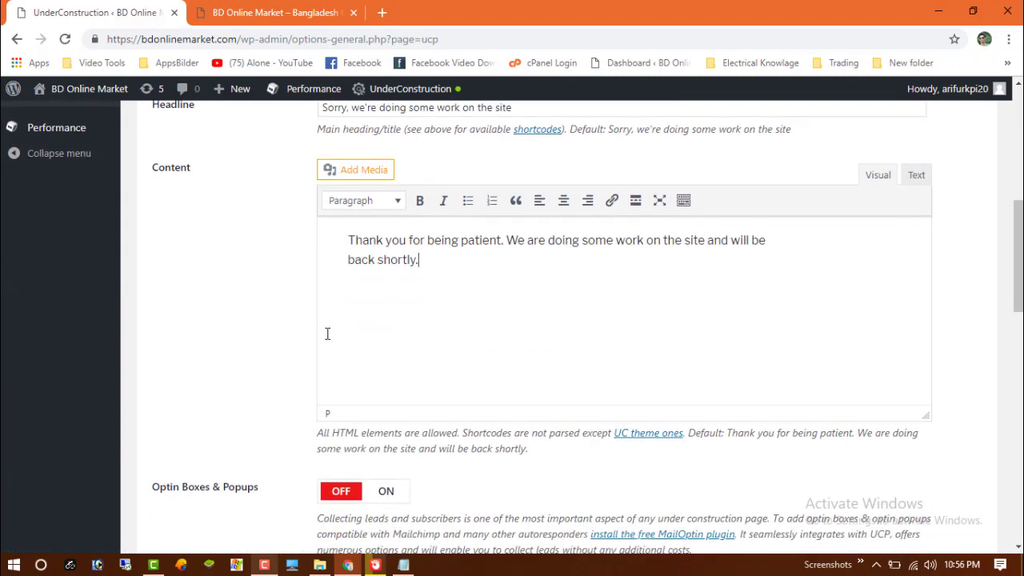
{"action": "scroll", "coordinate": [327, 335], "scroll_direction": "down", "scroll_amount": 3}
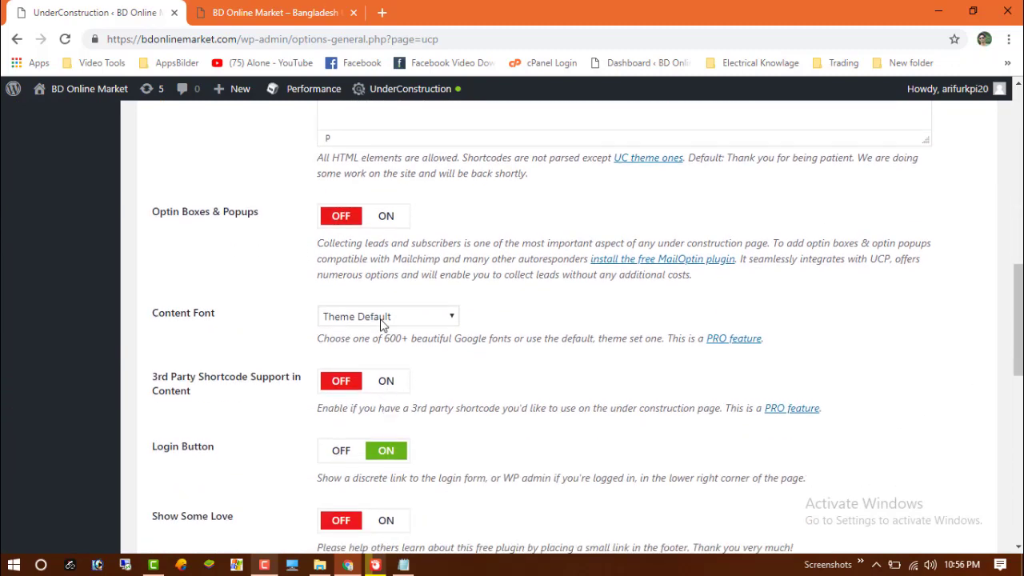
{"action": "scroll", "coordinate": [381, 322], "scroll_direction": "down", "scroll_amount": 2}
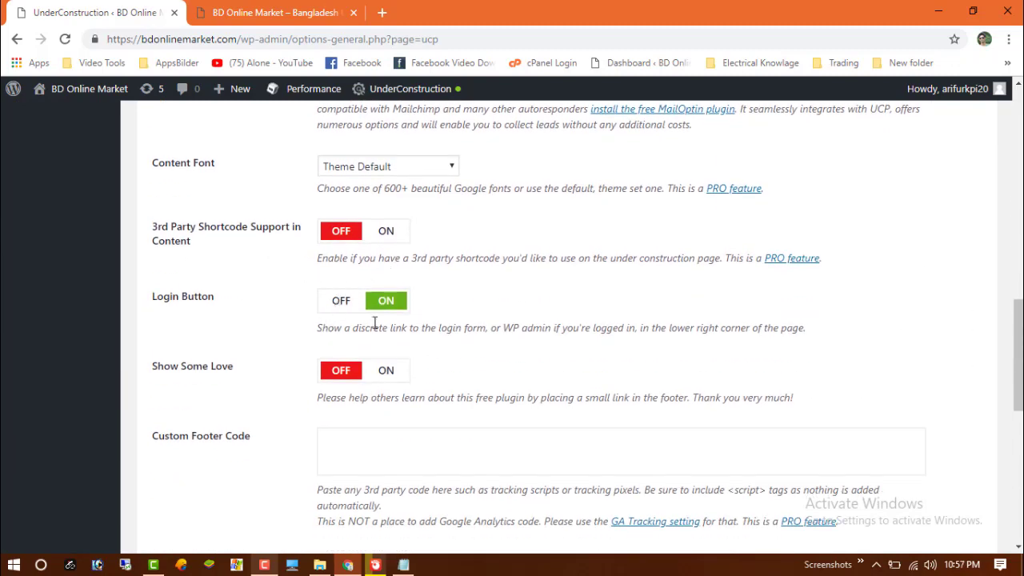
{"action": "scroll", "coordinate": [337, 354], "scroll_direction": "down", "scroll_amount": 1}
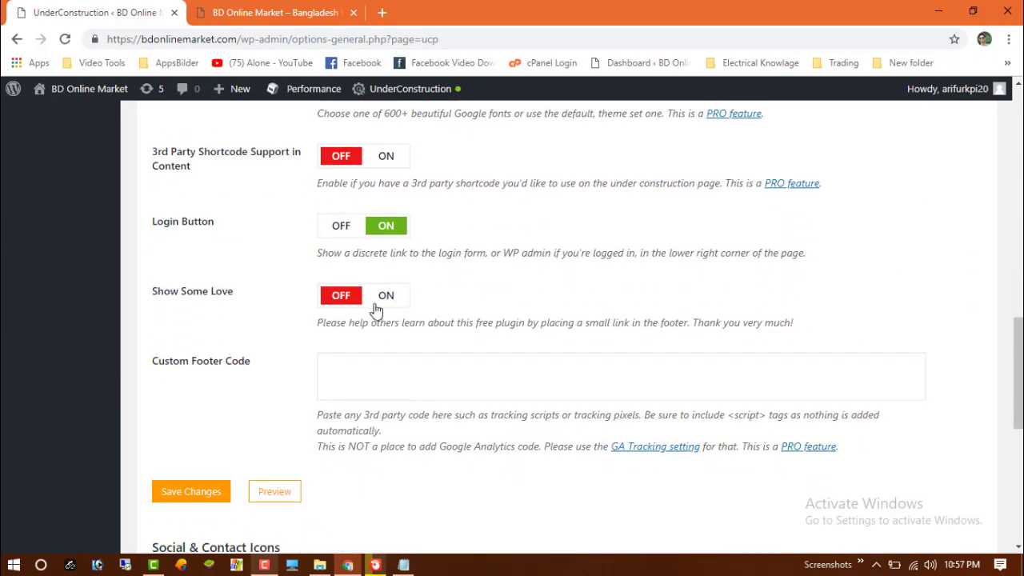
- Enter fb.com/bdonlinemarketdotcom as the Facebook Page URL in the Social & Contact Icons settings
{"action": "scroll", "coordinate": [336, 372], "scroll_direction": "down", "scroll_amount": 1}
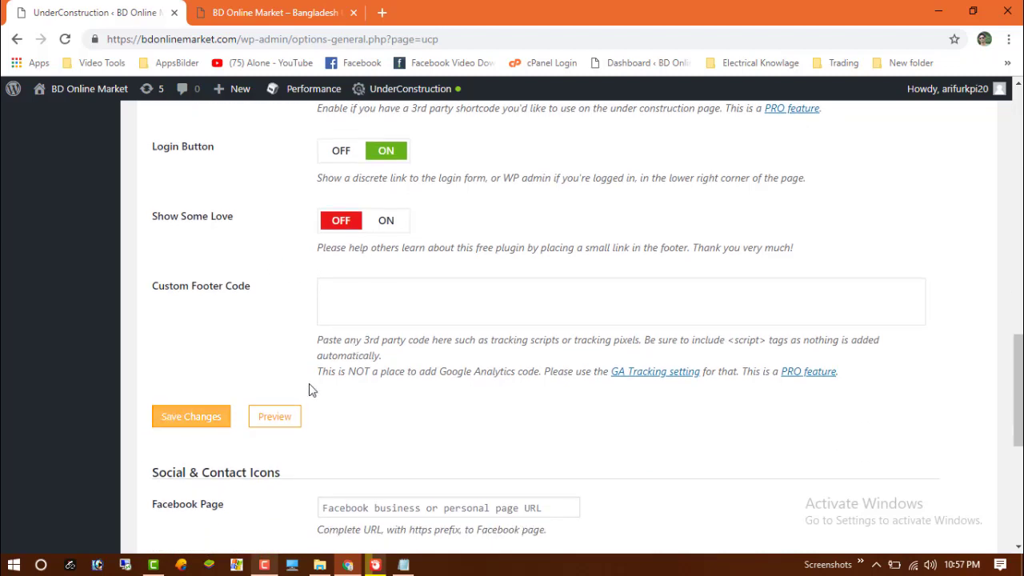
{"action": "scroll", "coordinate": [336, 408], "scroll_direction": "down", "scroll_amount": 2}
{"action": "left_click", "coordinate": [411, 358]}
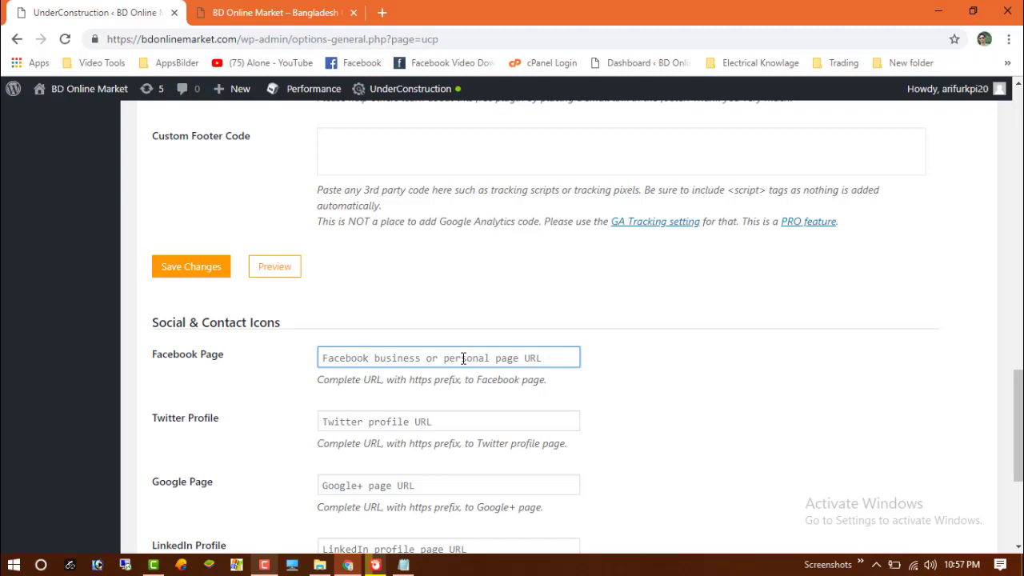
{"action": "type", "text": "f"}
{"action": "key", "text": "BackSpace"}
{"action": "key", "text": "BackSpace"}
{"action": "key", "text": "BackSpace"}
{"action": "type", "text": "f"}
{"action": "key", "text": "BackSpace"}
{"action": "type", "text": "fb.com/bdonlinemarketdotcom"}
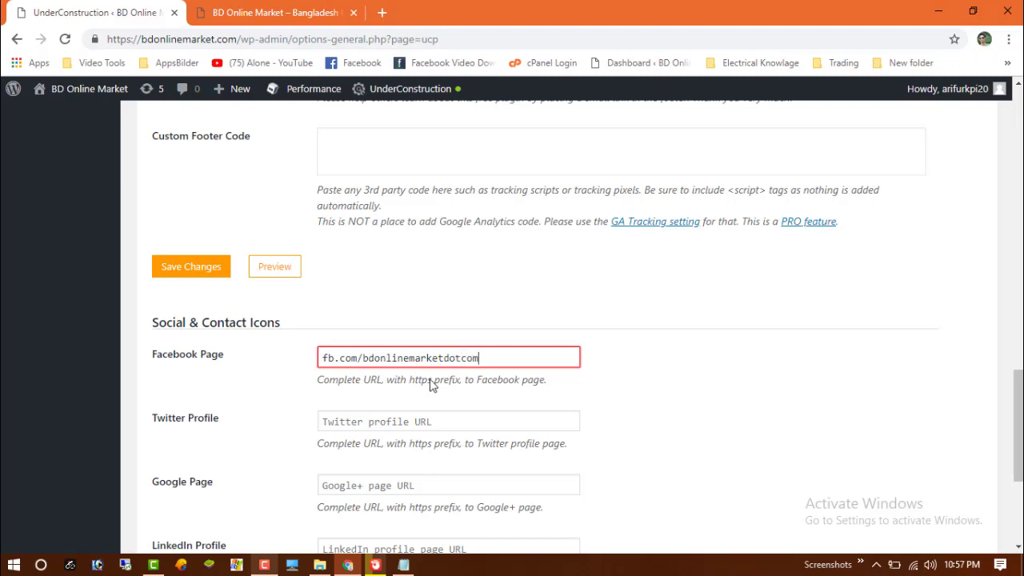
- Try to save the content settings, leaving the Twitter, Google, LinkedIn and YouTube addresses empty
{"action": "left_click", "coordinate": [406, 416]}
{"action": "scroll", "coordinate": [360, 478], "scroll_direction": "down", "scroll_amount": 1}
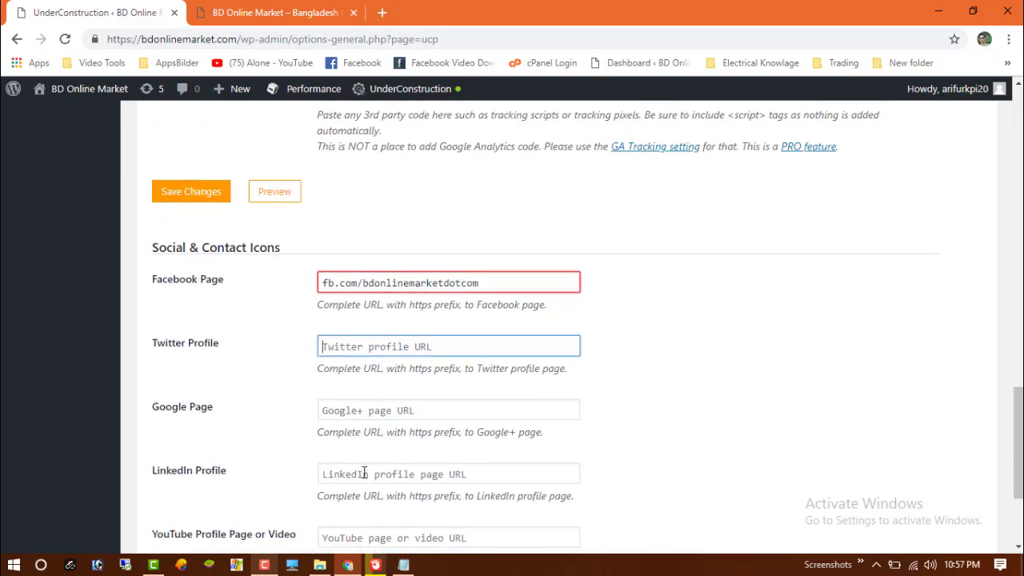
{"action": "scroll", "coordinate": [424, 477], "scroll_direction": "down", "scroll_amount": 2}
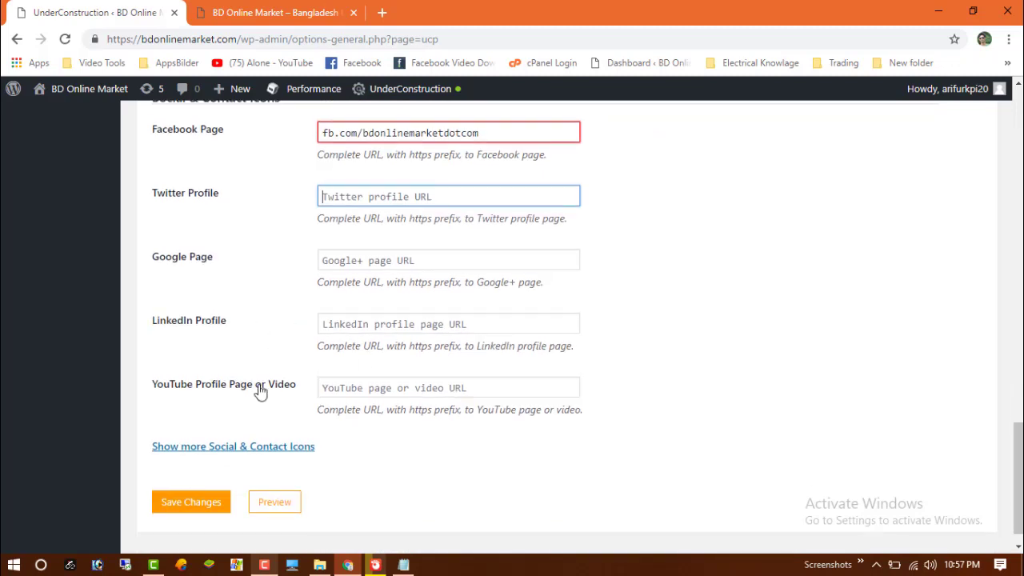
{"action": "left_click", "coordinate": [189, 506]}
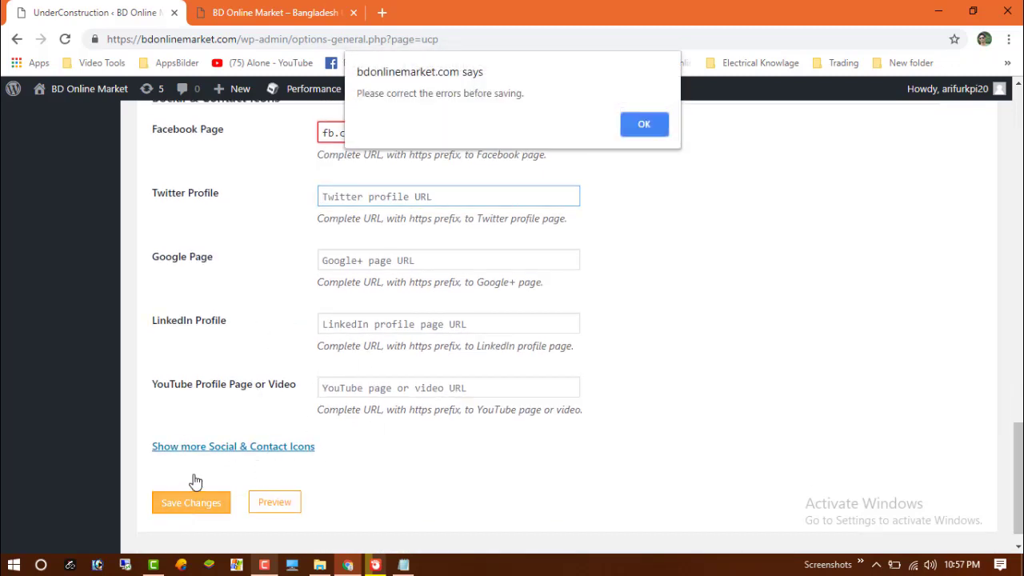
{"action": "left_click", "coordinate": [646, 123]}
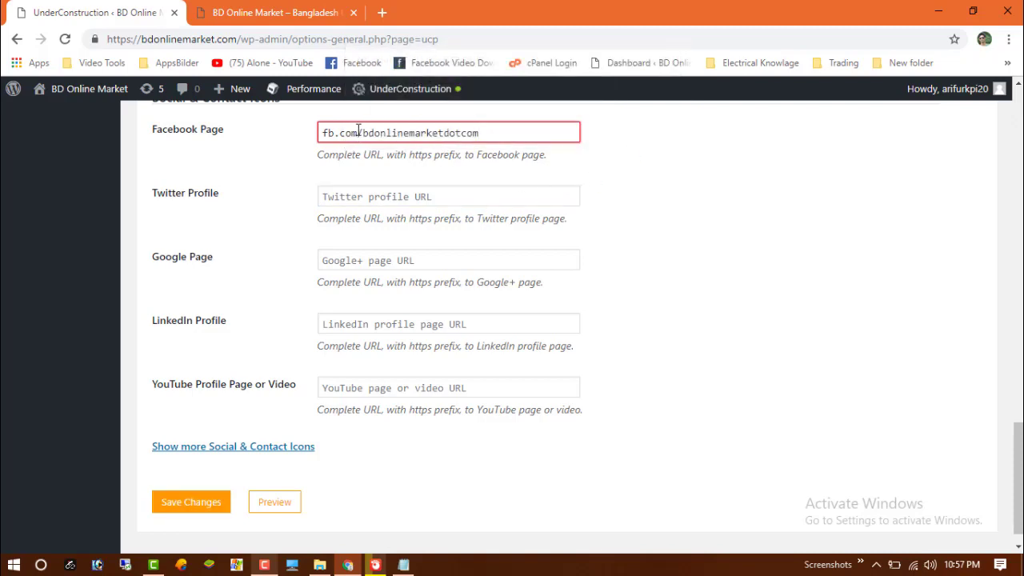
{"action": "left_click", "coordinate": [327, 132]}
{"action": "type", "text": "www."}
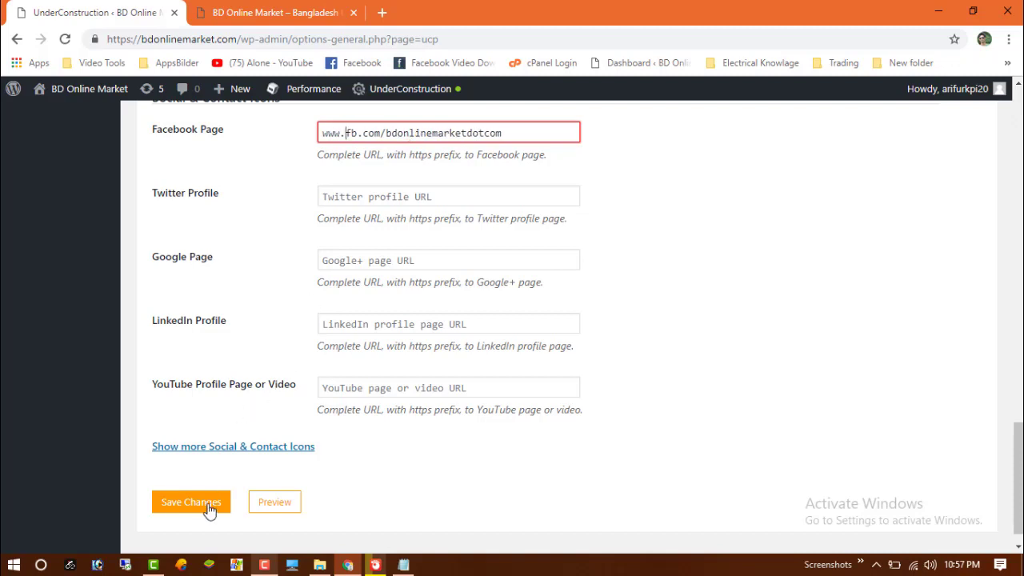
{"action": "left_click", "coordinate": [207, 507]}
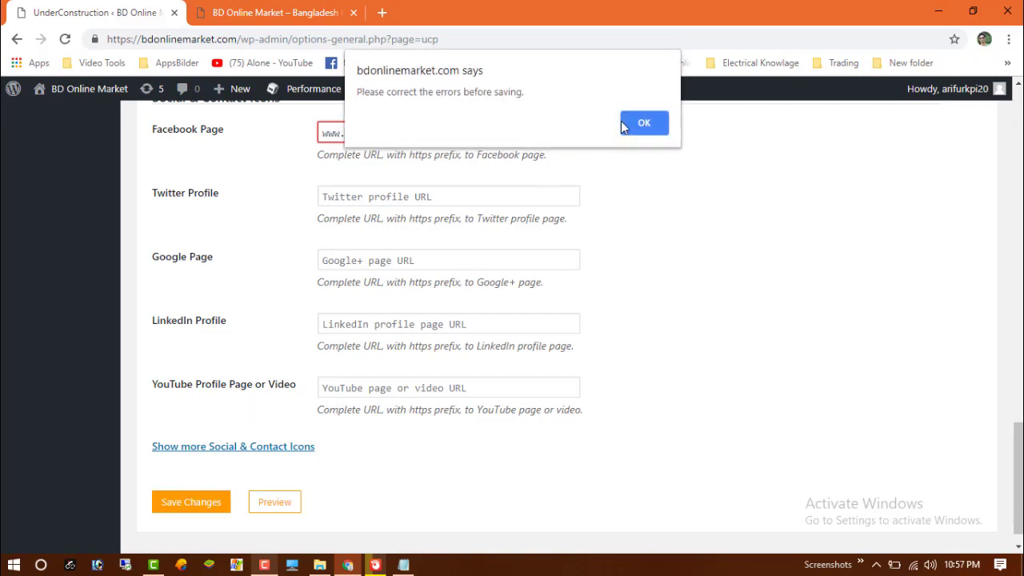
{"action": "left_click", "coordinate": [644, 124]}
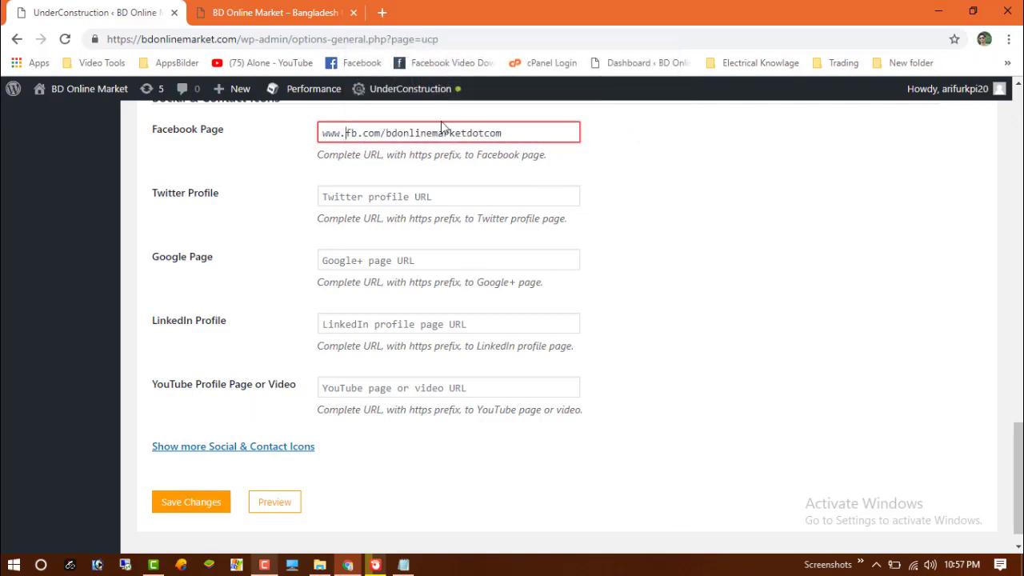
{"action": "left_click", "coordinate": [323, 133]}
{"action": "type", "text": "http"}
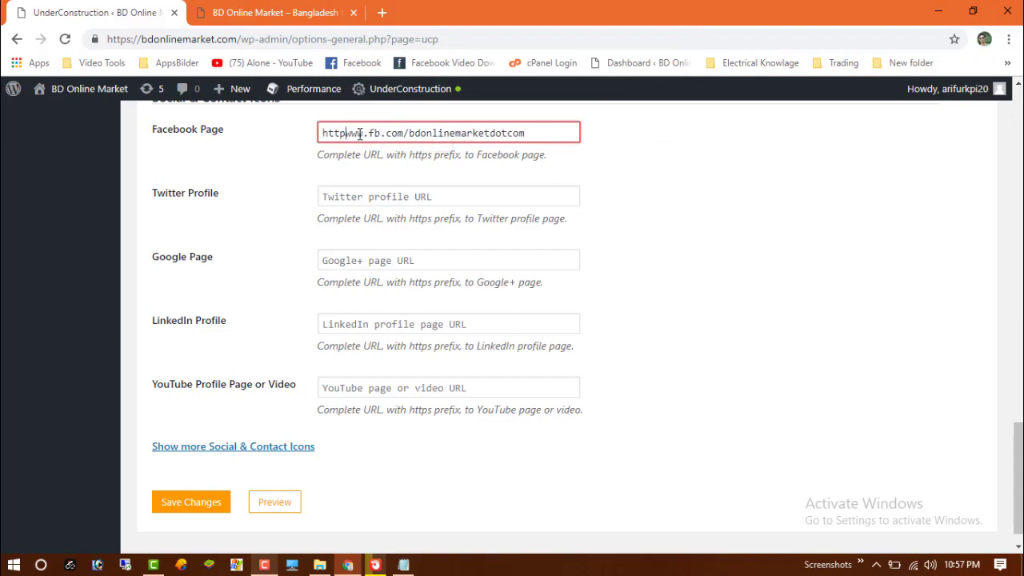
{"action": "type", "text": "://"}
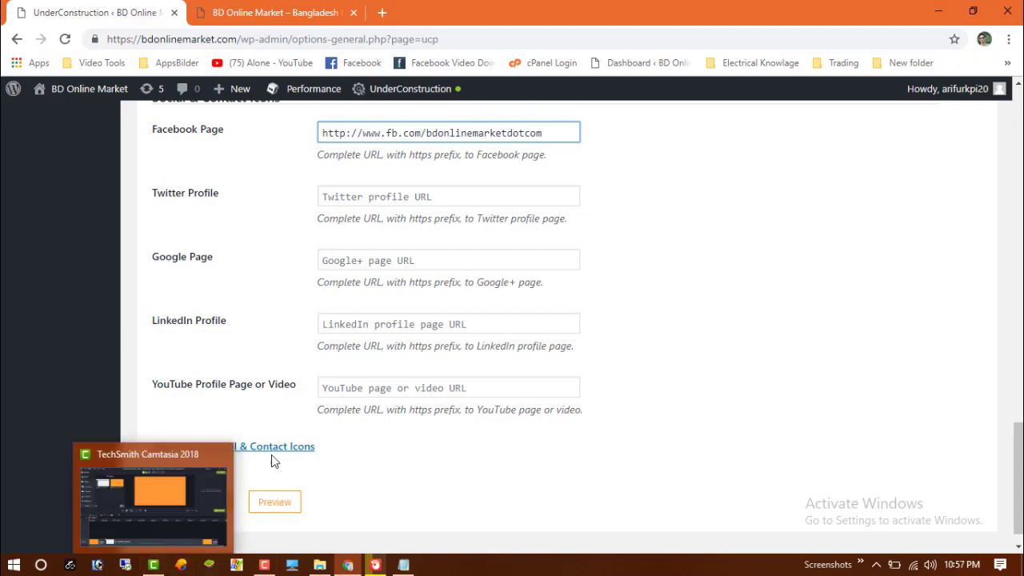
{"action": "left_click", "coordinate": [209, 501]}
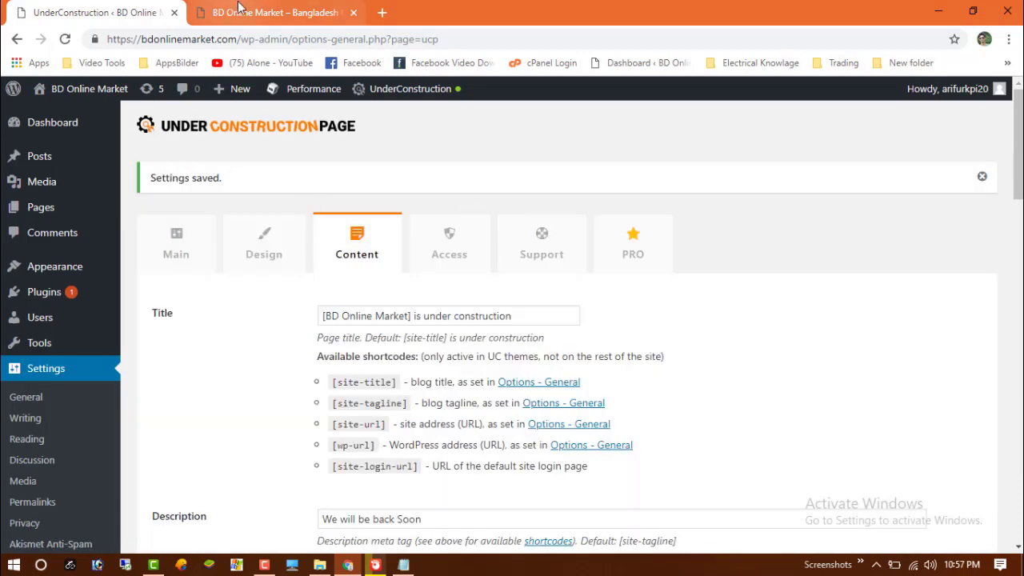
- Open the bdonlinemarket.com site in a new incognito window to view it as a logged-out visitor
{"action": "left_click", "coordinate": [246, 12]}
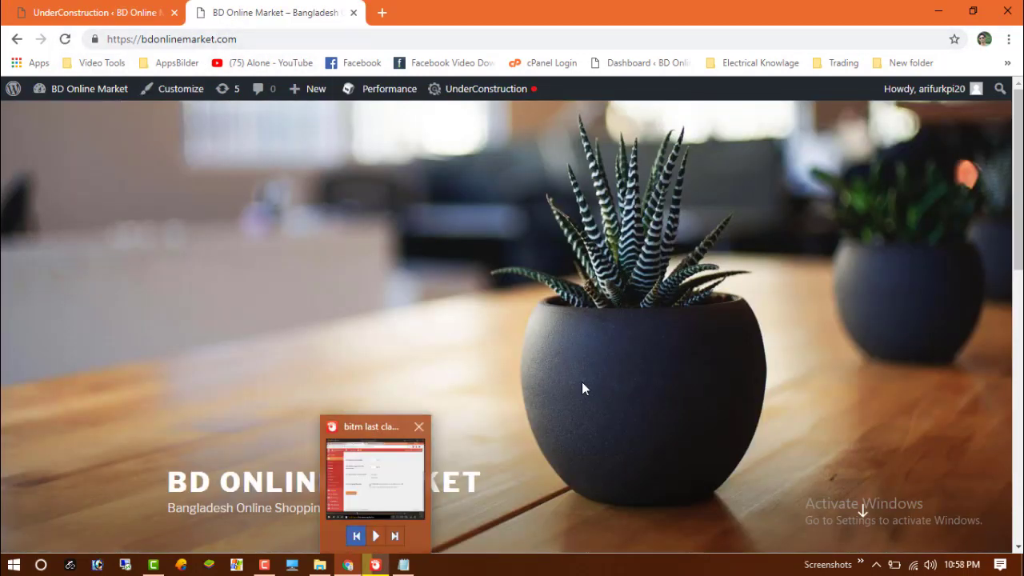
{"action": "left_click", "coordinate": [986, 40]}
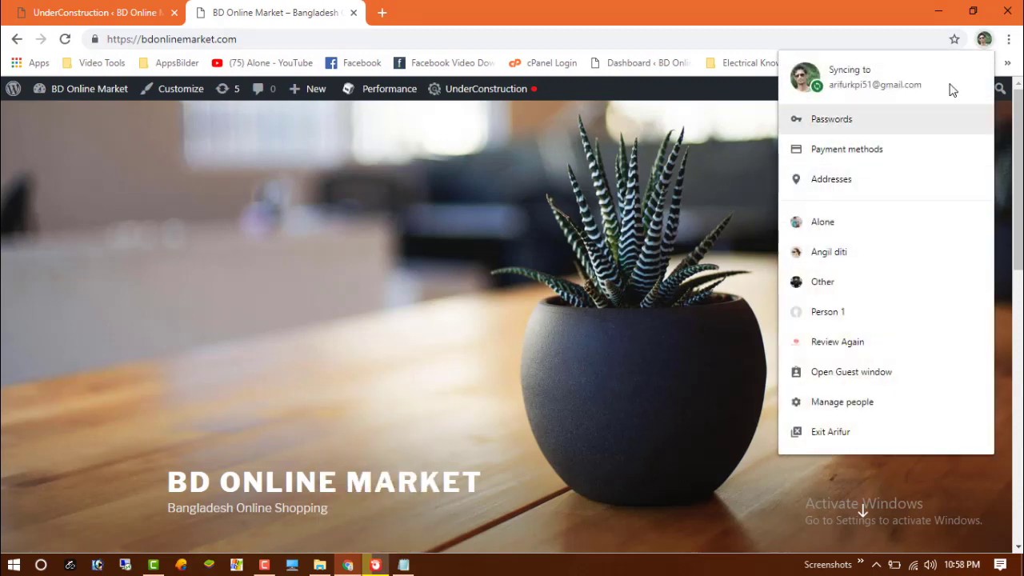
{"action": "left_click", "coordinate": [1010, 40]}
{"action": "left_click", "coordinate": [918, 130]}
{"action": "type", "text": "bd"}
{"action": "key", "text": "Return"}
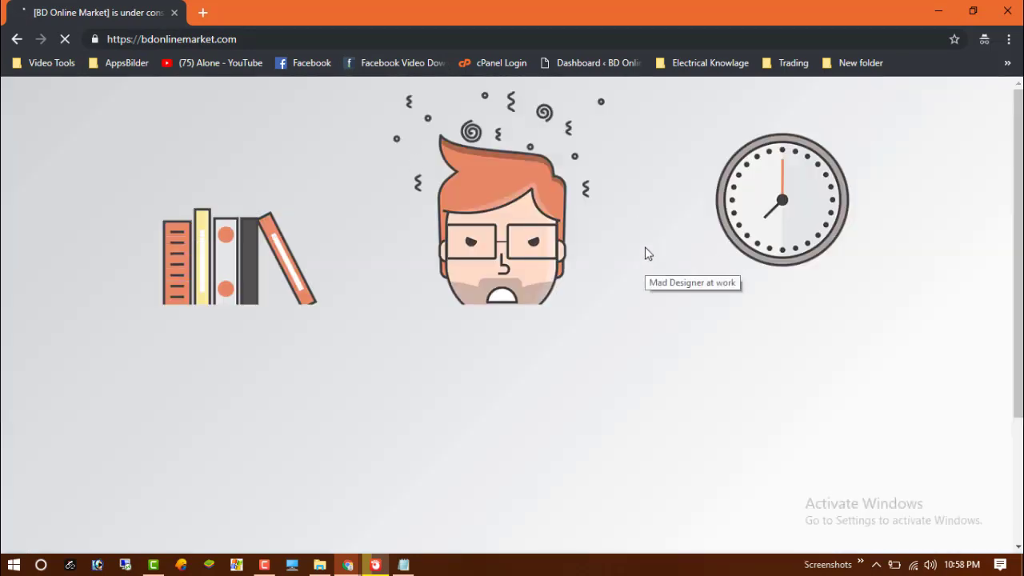
- Examine the under construction page's heading and message, and follow its Facebook icon to check the link address
{"action": "scroll", "coordinate": [449, 270], "scroll_direction": "down", "scroll_amount": 3}
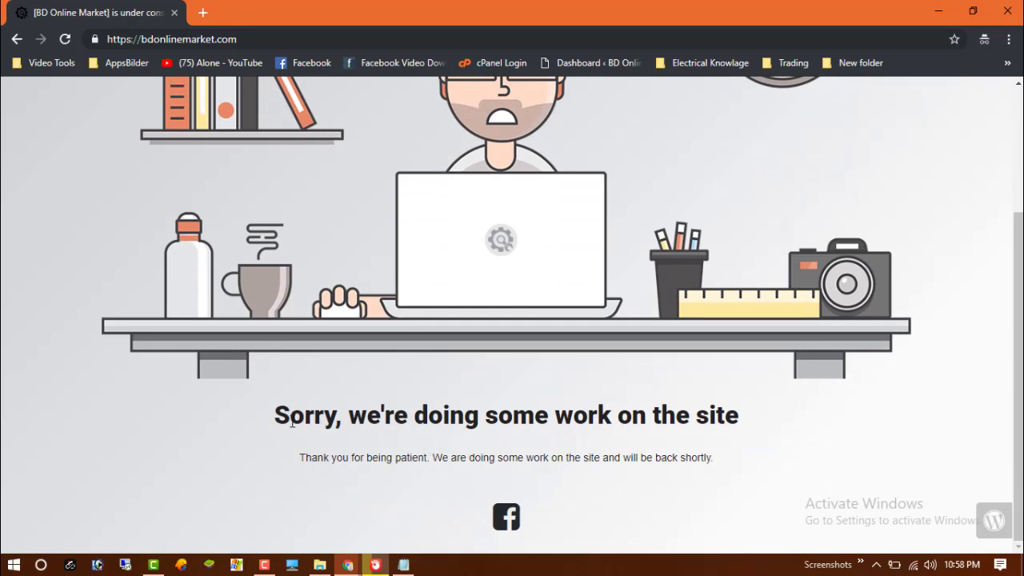
{"action": "left_click_drag", "start_coordinate": [291, 422], "coordinate": [727, 417]}
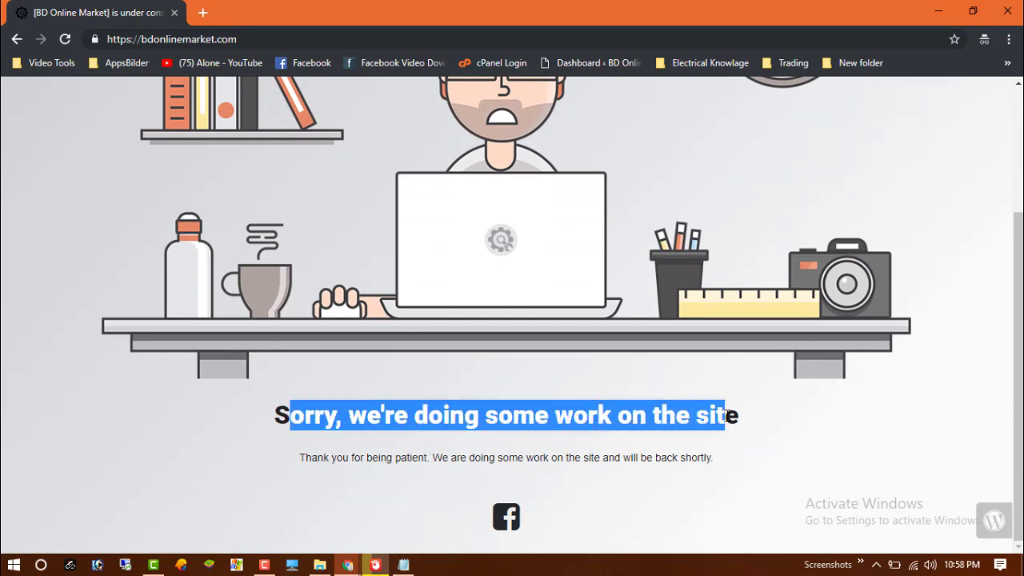
{"action": "left_click", "coordinate": [768, 430]}
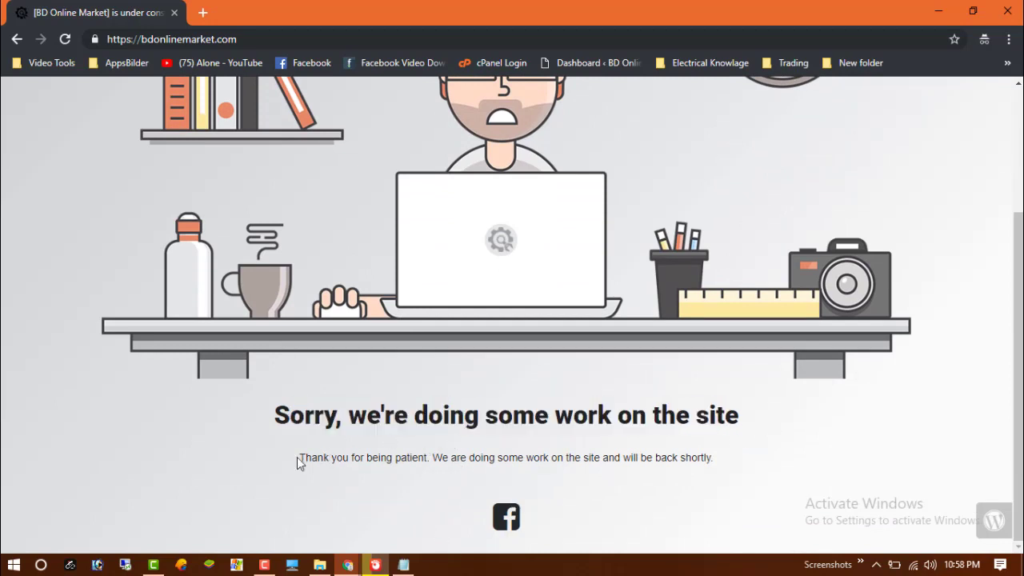
{"action": "left_click_drag", "start_coordinate": [297, 459], "coordinate": [636, 457]}
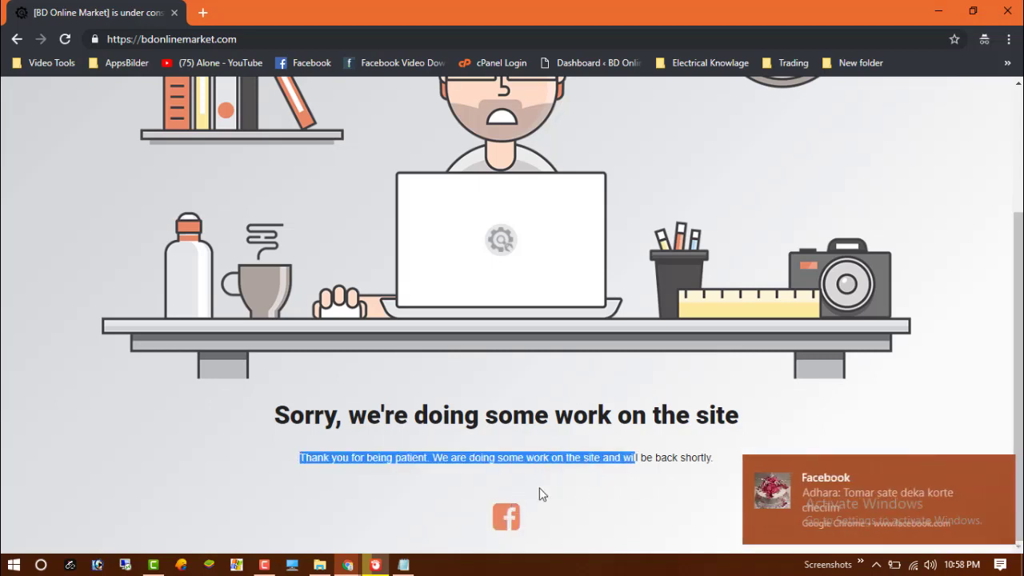
{"action": "left_click", "coordinate": [512, 524]}
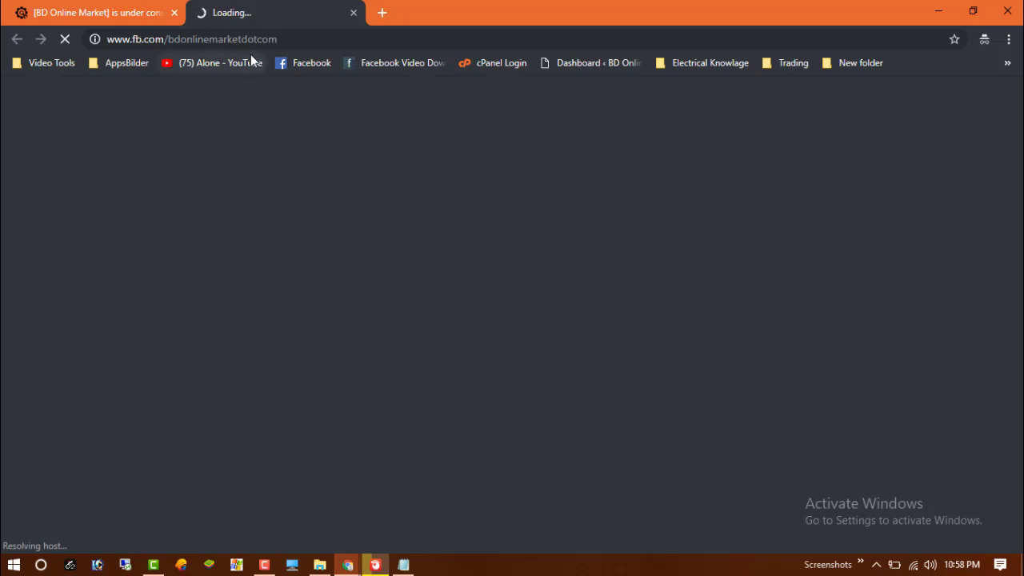
{"action": "left_click", "coordinate": [304, 42]}
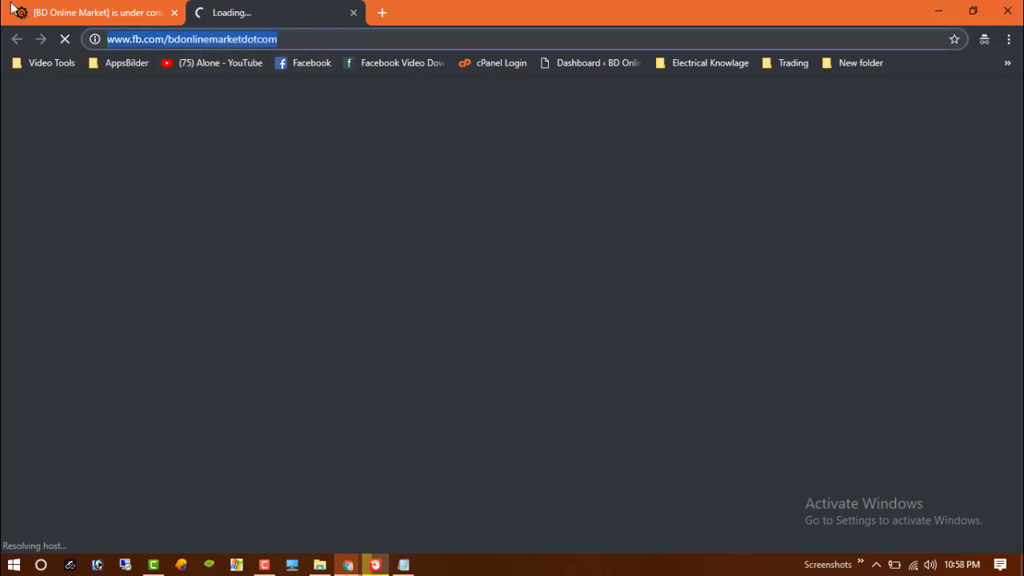